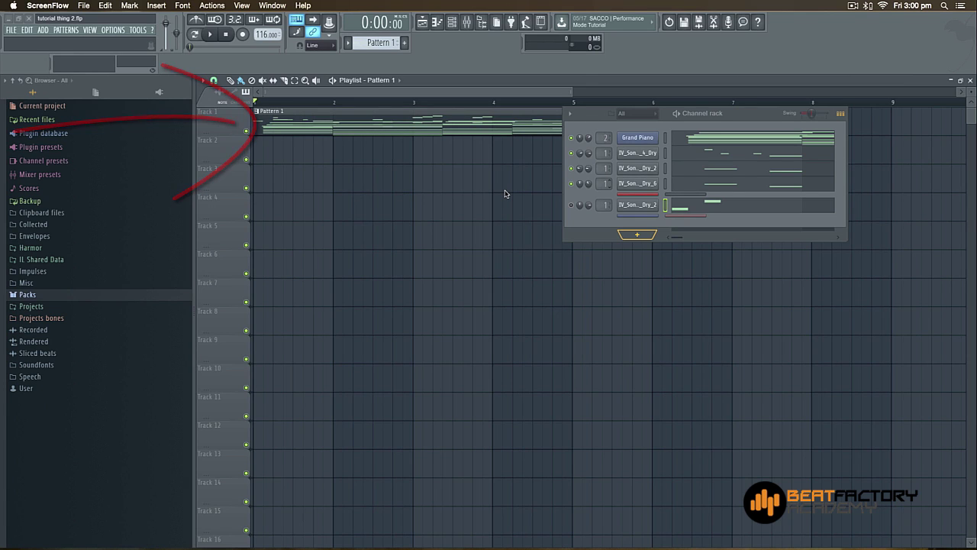
Step: Play back Pattern 1 in the playlist, moving the channel rack clear of the clip, and stop playback
{"action": "left_click", "coordinate": [590, 155]}
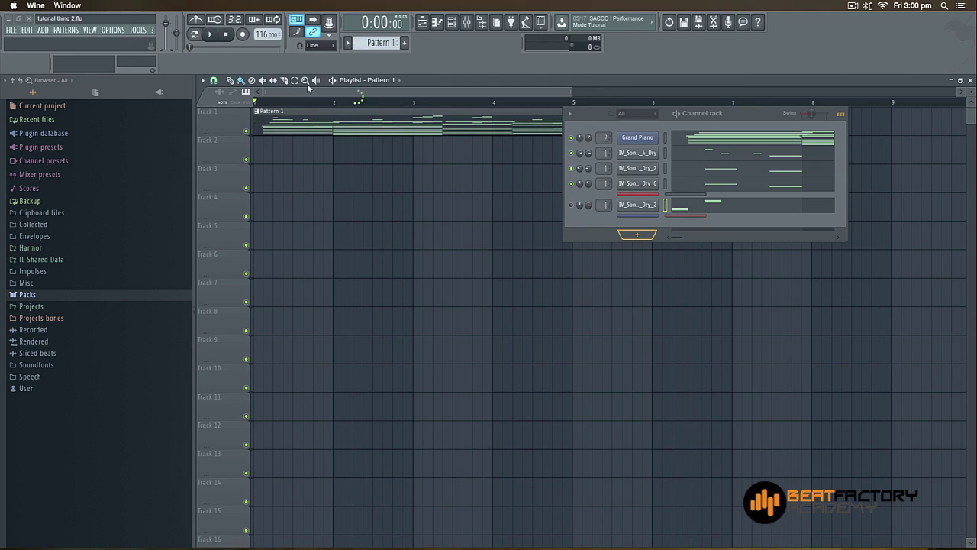
{"action": "left_click", "coordinate": [211, 36]}
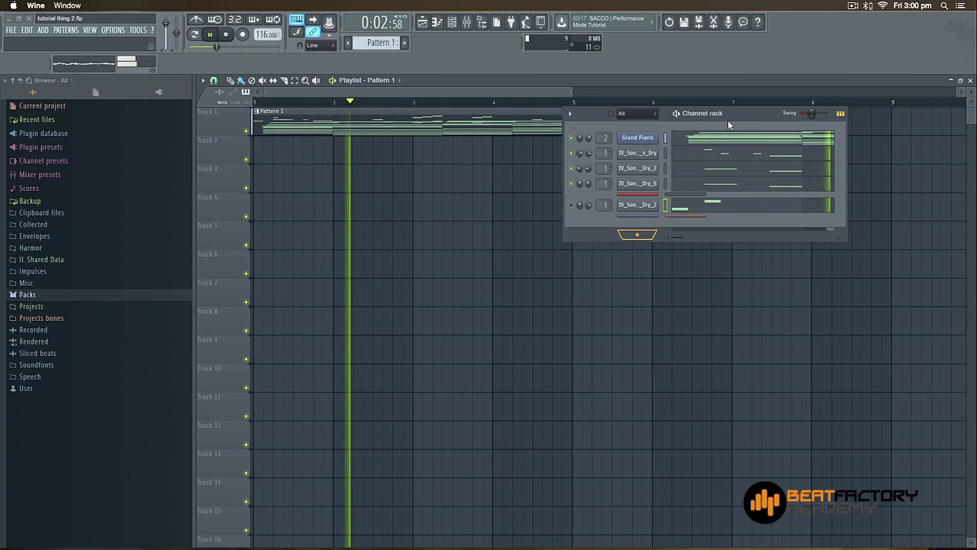
{"action": "left_click_drag", "start_coordinate": [731, 117], "coordinate": [736, 241]}
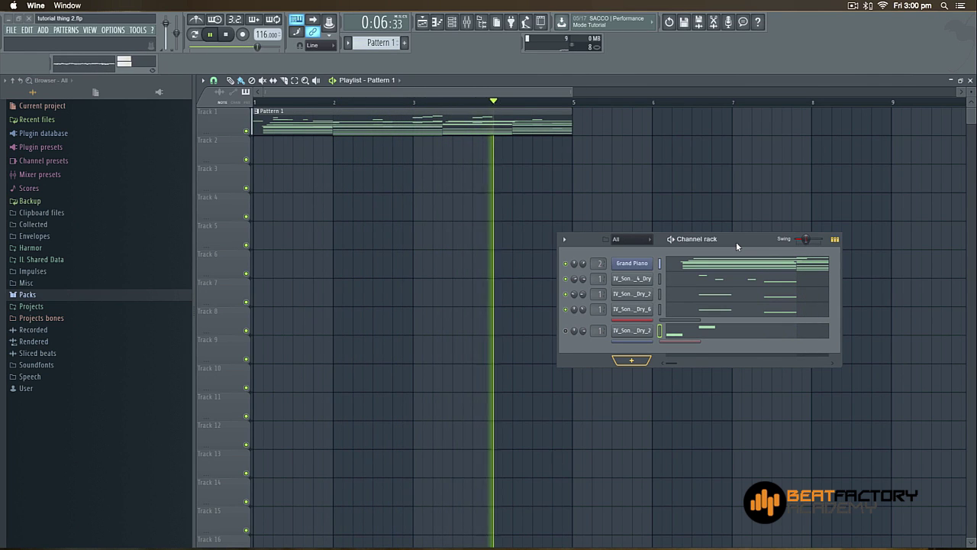
{"action": "left_click", "coordinate": [228, 35]}
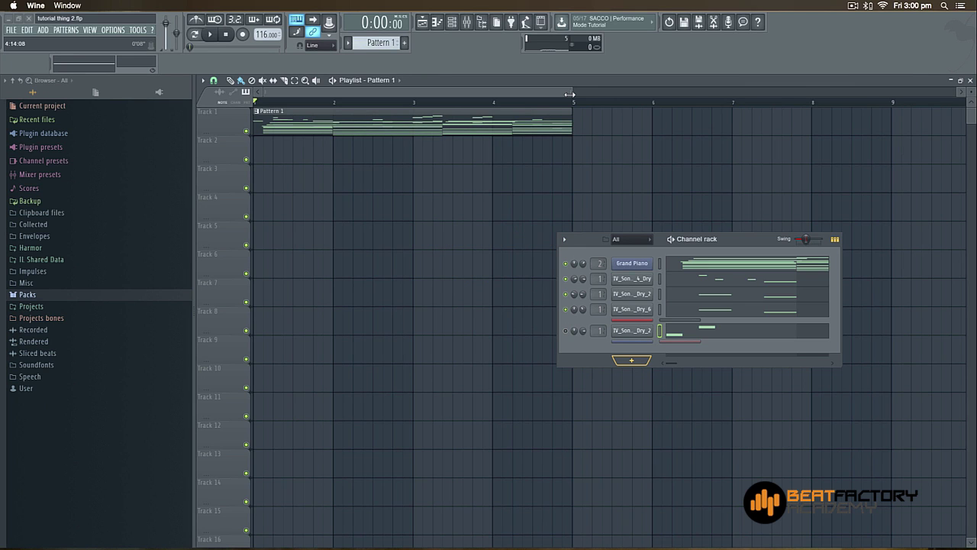
Step: Bring up the mixer and view the Edison effect on the Master track, closing Edison again
{"action": "left_click", "coordinate": [466, 22]}
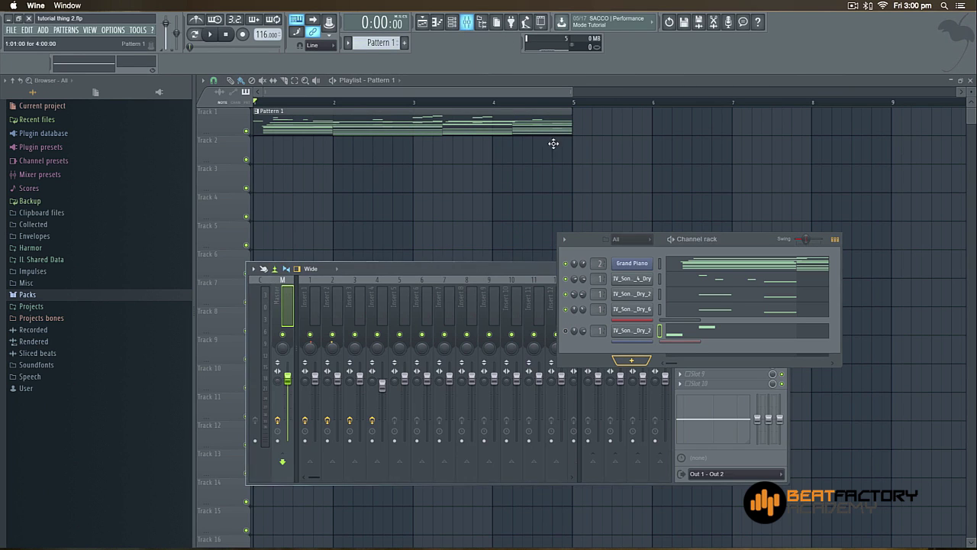
{"action": "left_click_drag", "start_coordinate": [509, 280], "coordinate": [473, 139]}
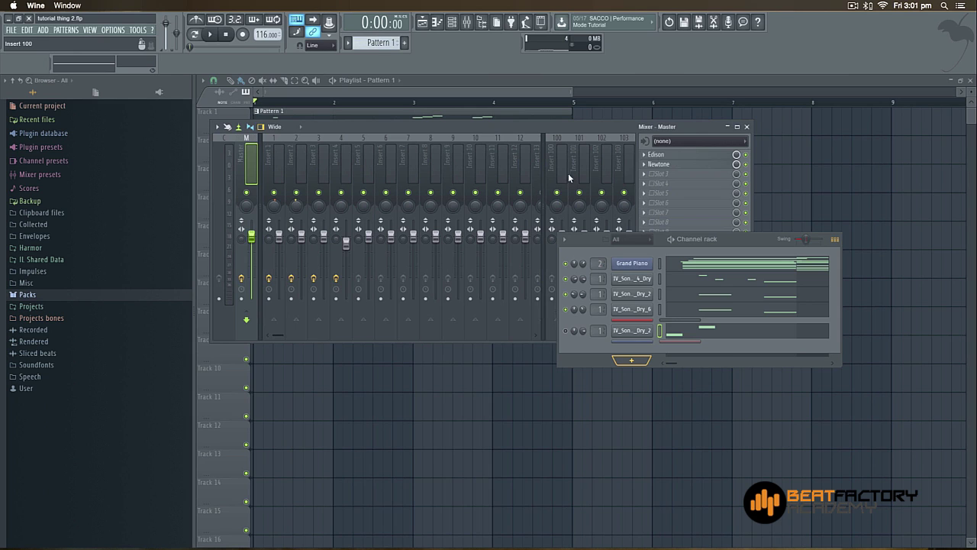
{"action": "left_click", "coordinate": [659, 156]}
{"action": "left_click_drag", "start_coordinate": [564, 294], "coordinate": [521, 205]}
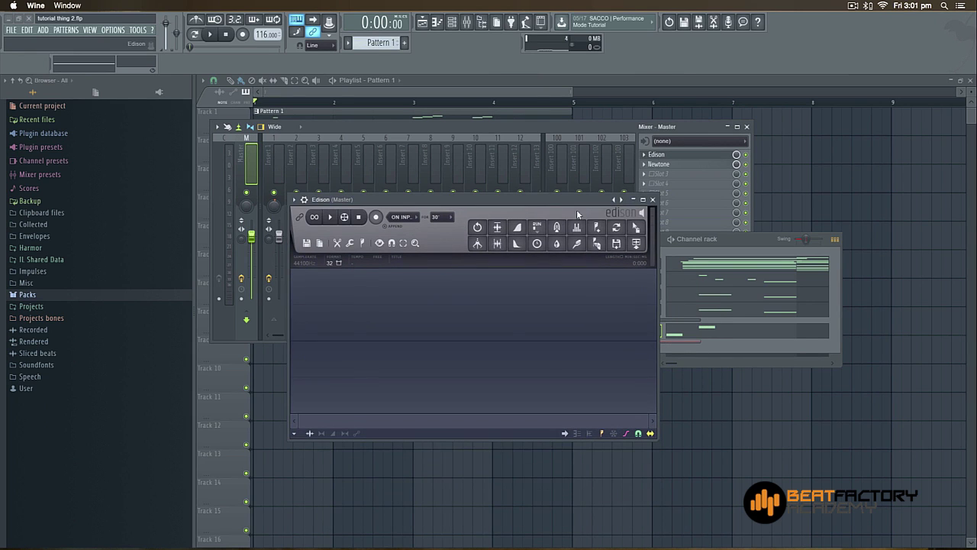
{"action": "left_click", "coordinate": [653, 200]}
{"action": "left_click_drag", "start_coordinate": [516, 128], "coordinate": [521, 157]}
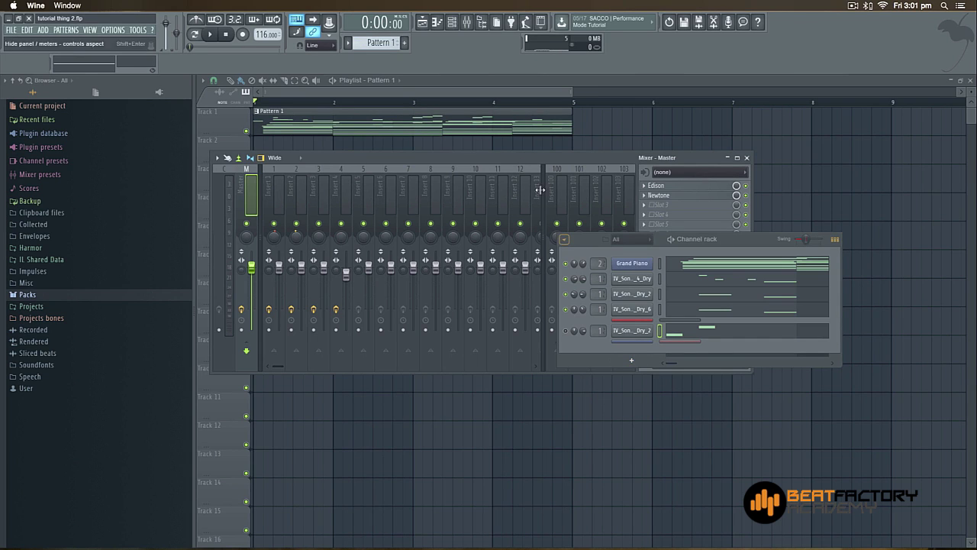
Step: View the Newtone effect loaded on the Master track and close its window
{"action": "left_click_drag", "start_coordinate": [549, 157], "coordinate": [493, 156]}
{"action": "left_click", "coordinate": [623, 197]}
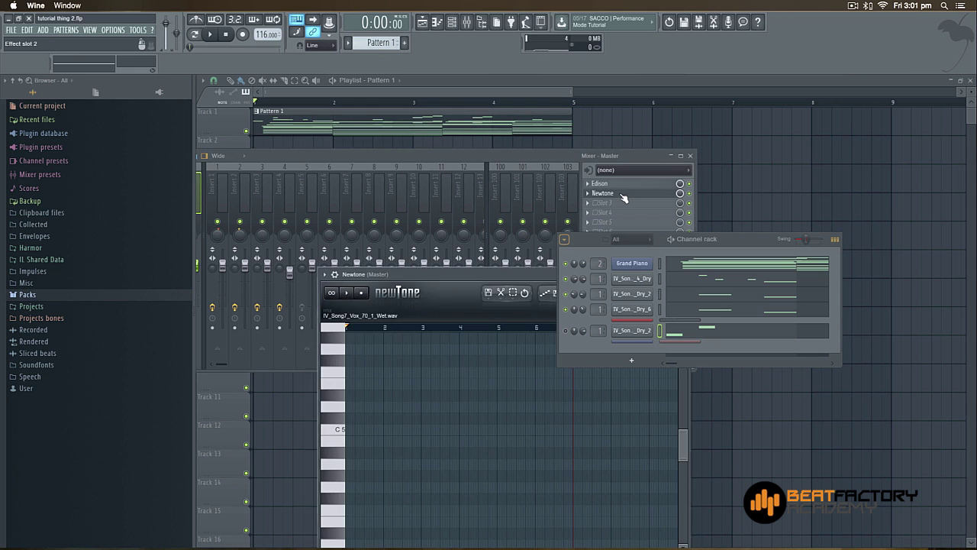
{"action": "left_click_drag", "start_coordinate": [494, 267], "coordinate": [345, 236]}
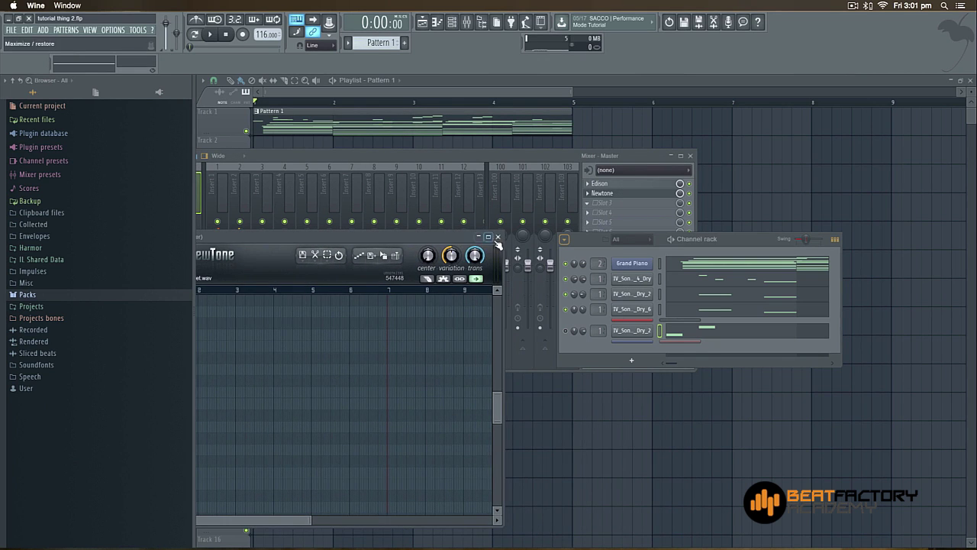
{"action": "left_click", "coordinate": [500, 237]}
Step: Hide the mixer, show the channel rack and inspect the bottom vocal channel's DirectWave sampler before closing it
{"action": "left_click", "coordinate": [452, 22]}
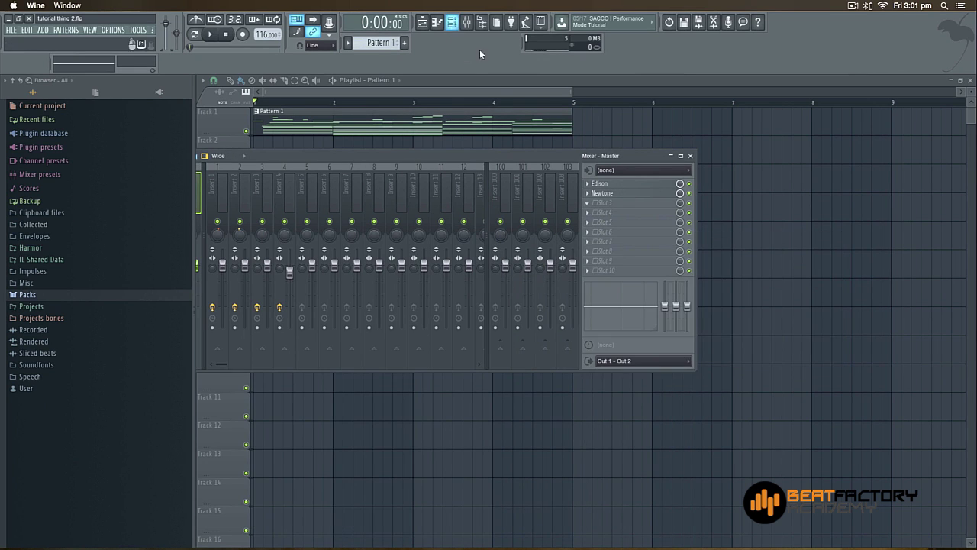
{"action": "left_click", "coordinate": [466, 21]}
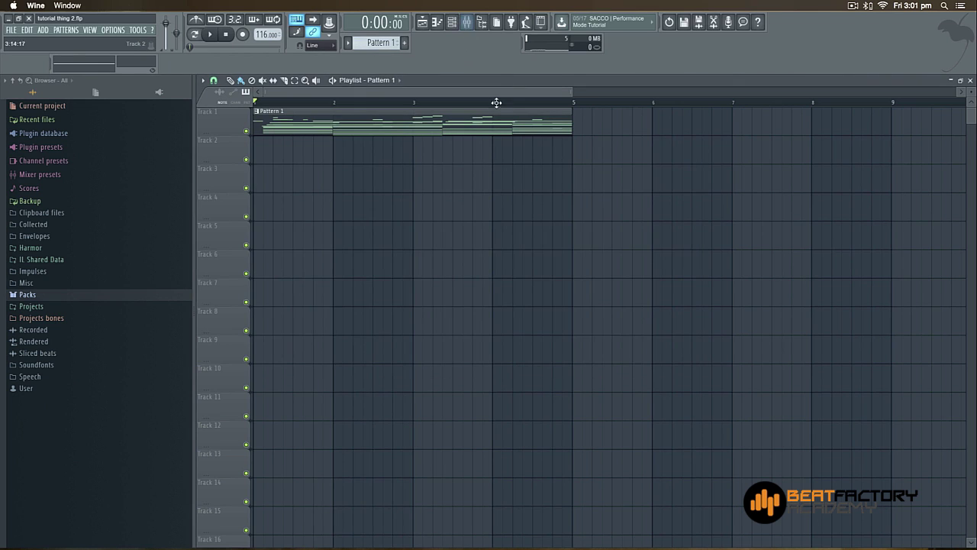
{"action": "left_click", "coordinate": [453, 22]}
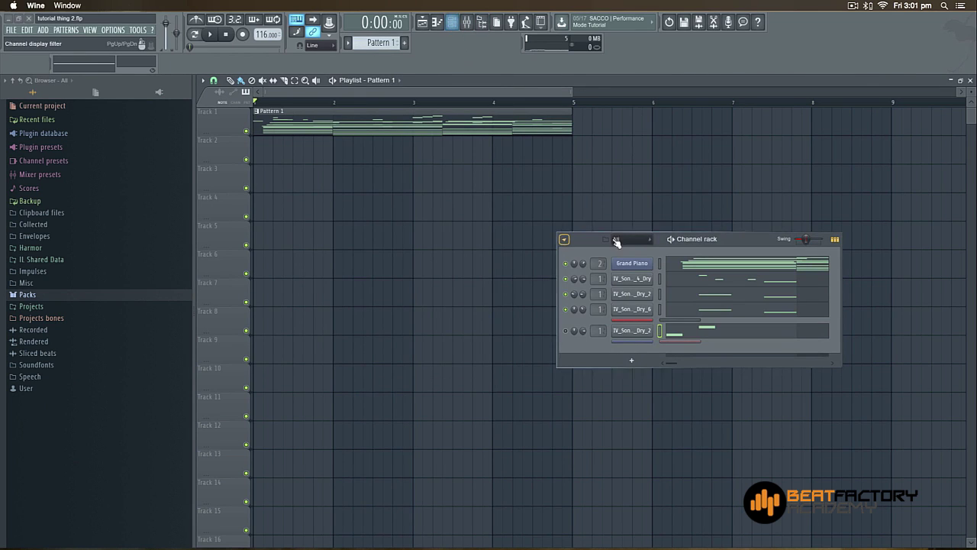
{"action": "left_click", "coordinate": [639, 335]}
{"action": "left_click_drag", "start_coordinate": [482, 257], "coordinate": [463, 197]}
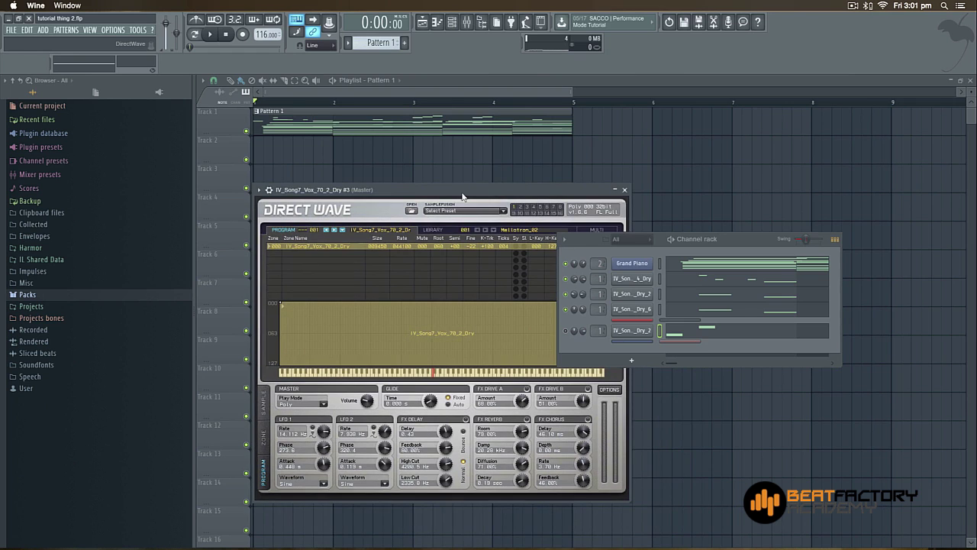
{"action": "left_click", "coordinate": [624, 190]}
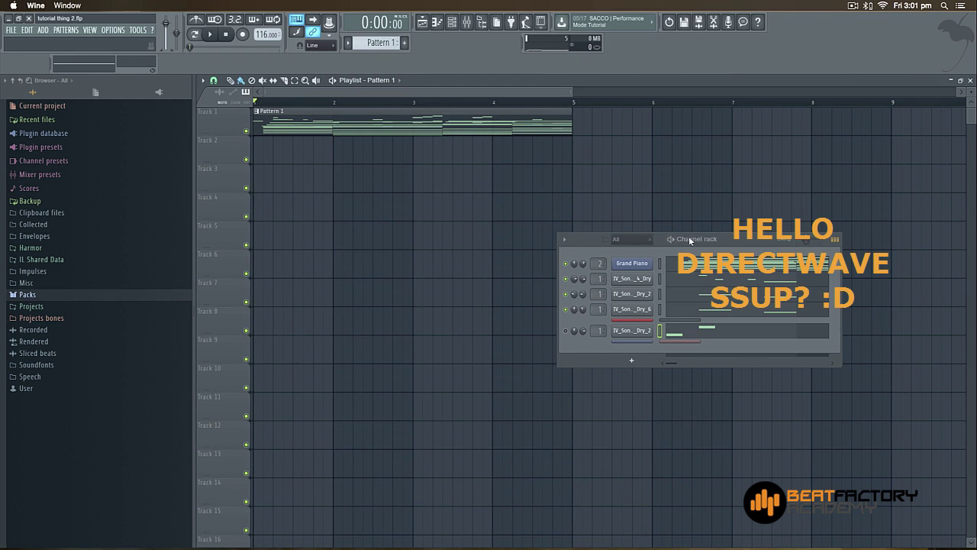
Step: Reopen the bottom vocal channel's DirectWave window to examine its loaded sample, and close it again
{"action": "left_click_drag", "start_coordinate": [704, 233], "coordinate": [644, 197]}
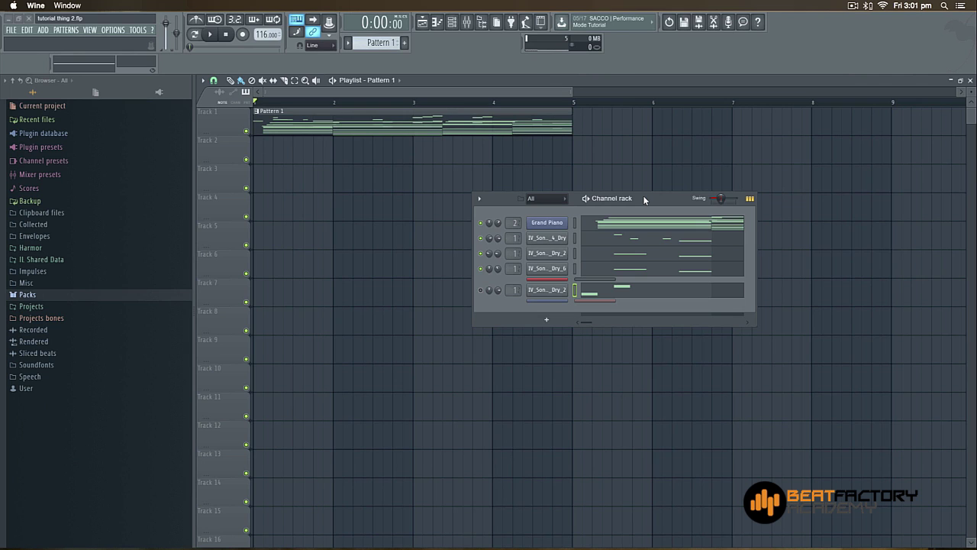
{"action": "left_click", "coordinate": [546, 291]}
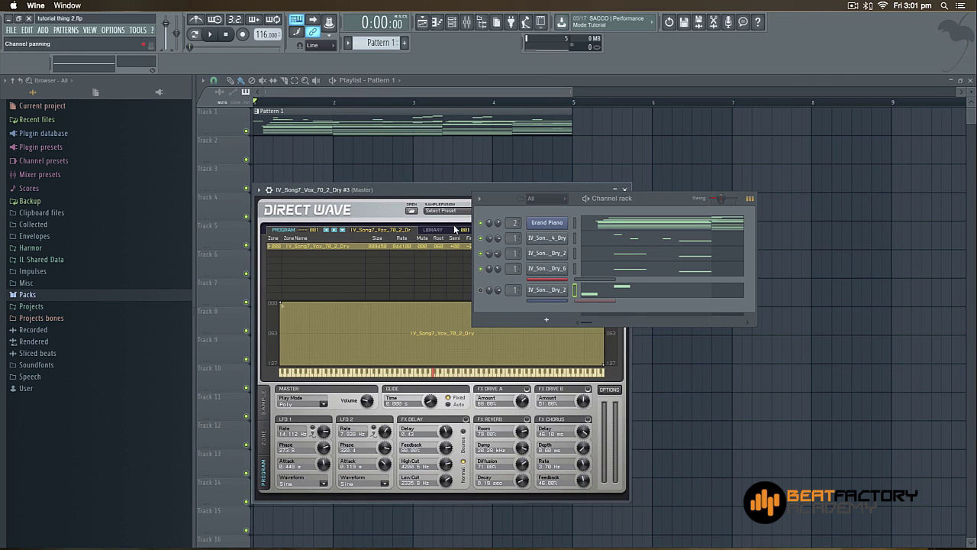
{"action": "left_click_drag", "start_coordinate": [452, 192], "coordinate": [432, 183]}
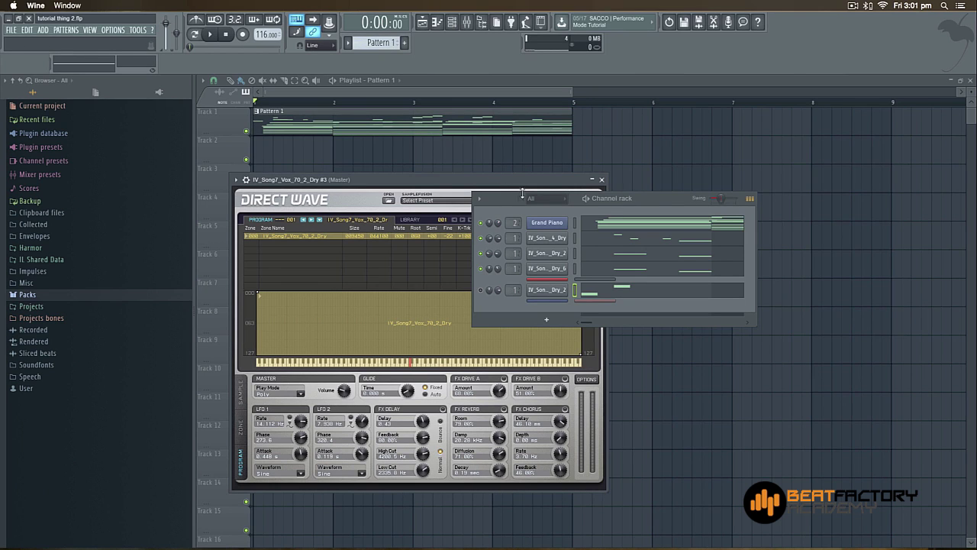
{"action": "left_click", "coordinate": [601, 179]}
{"action": "left_click_drag", "start_coordinate": [635, 199], "coordinate": [584, 197]}
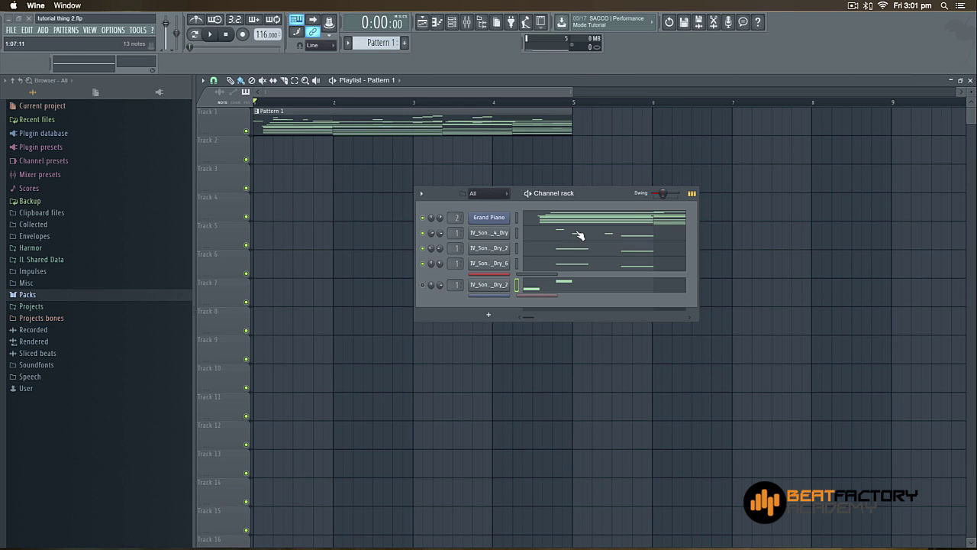
Step: Show the mixer with the channel rack and select the Insert 1 track to view its effects
{"action": "left_click_drag", "start_coordinate": [594, 196], "coordinate": [550, 194]}
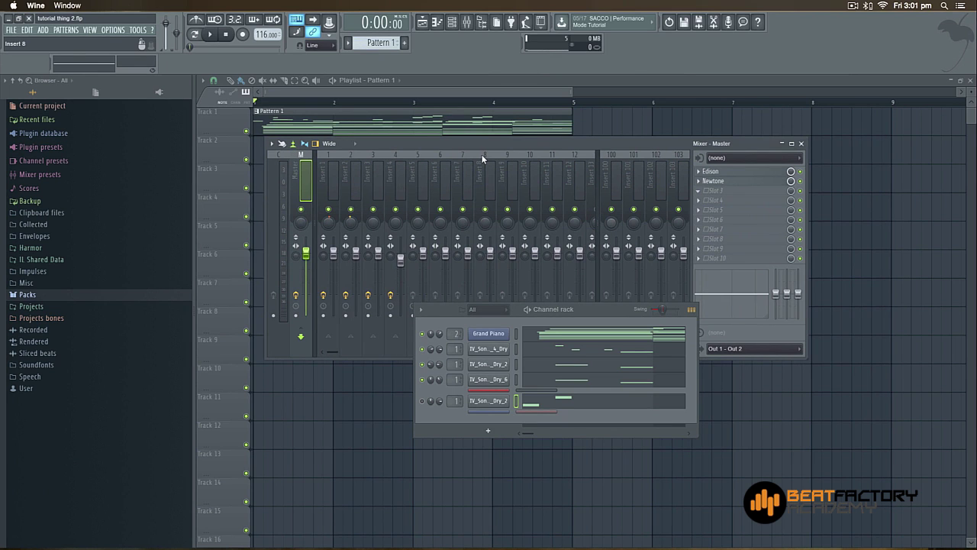
{"action": "left_click", "coordinate": [323, 179]}
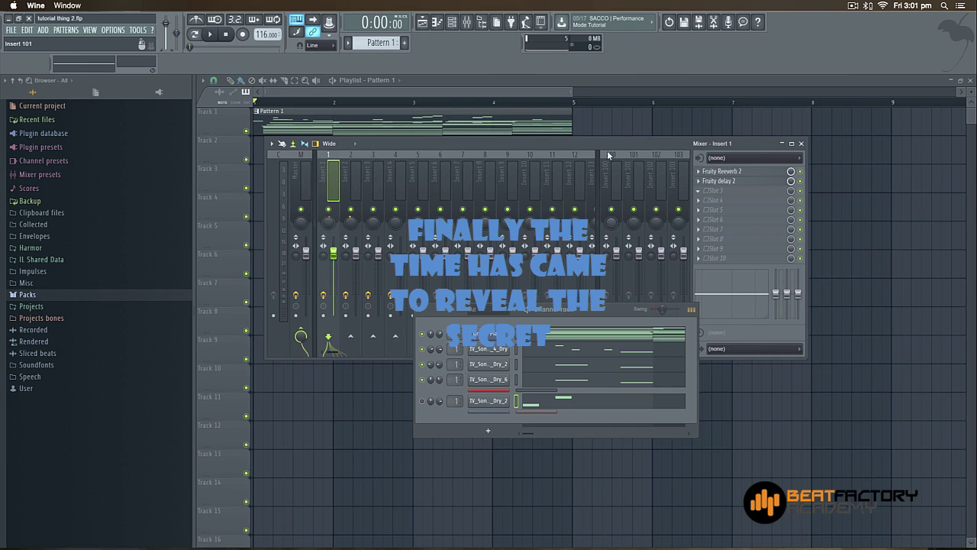
{"action": "left_click_drag", "start_coordinate": [597, 312], "coordinate": [638, 220]}
{"action": "left_click_drag", "start_coordinate": [618, 164], "coordinate": [479, 152]}
Step: Switch the active pattern to Pattern 2 and reposition its channel rack over the mixer
{"action": "left_click", "coordinate": [352, 47]}
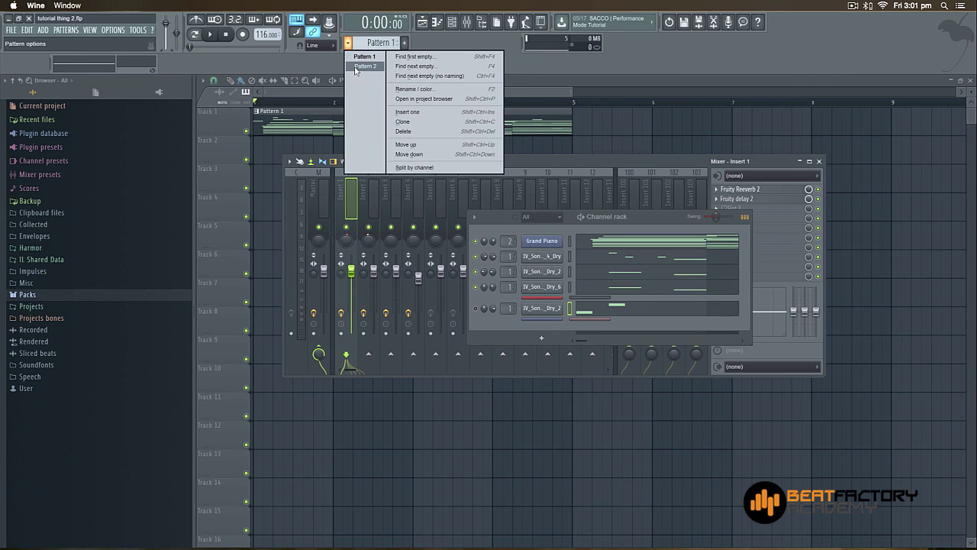
{"action": "left_click", "coordinate": [362, 66]}
{"action": "left_click_drag", "start_coordinate": [605, 215], "coordinate": [538, 199]}
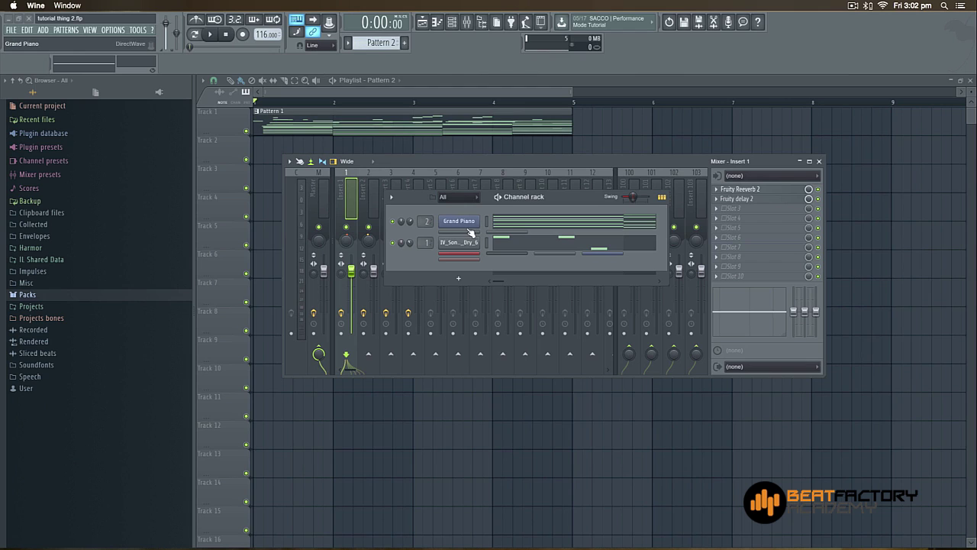
Step: Solo the Grand Piano channel, switch playback to pattern mode, and audition Pattern 2's piano chords
{"action": "left_click", "coordinate": [392, 221]}
{"action": "key", "text": "space"}
{"action": "key", "text": "space"}
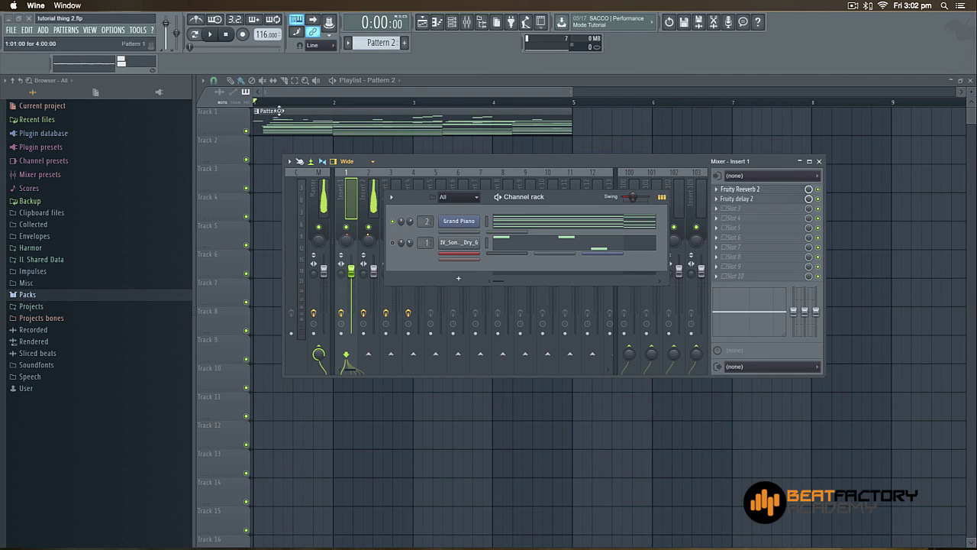
{"action": "left_click", "coordinate": [195, 36]}
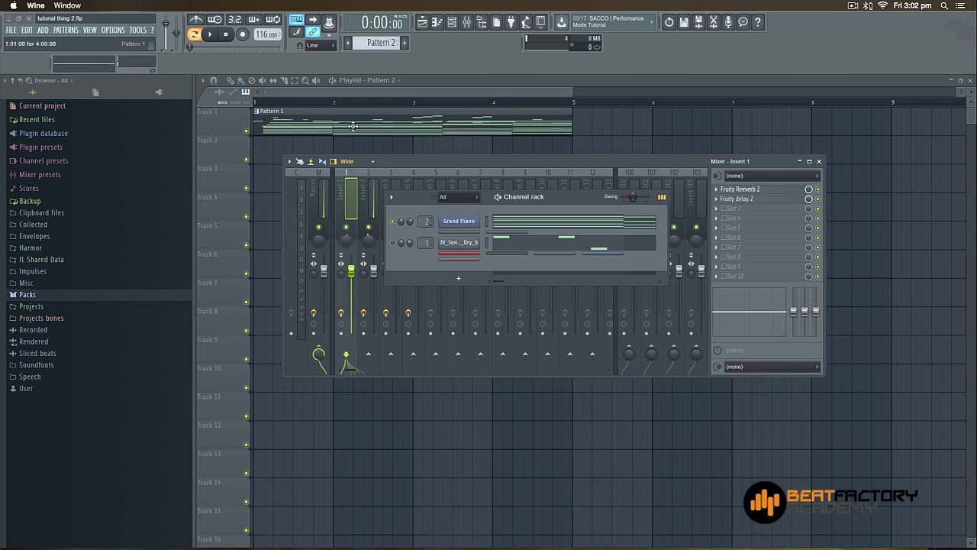
{"action": "key", "text": "space"}
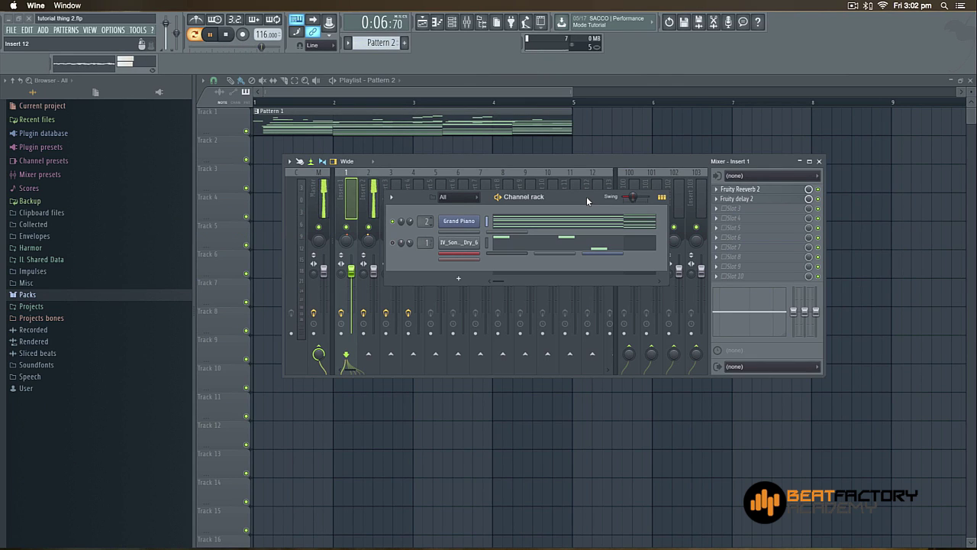
{"action": "key", "text": "space"}
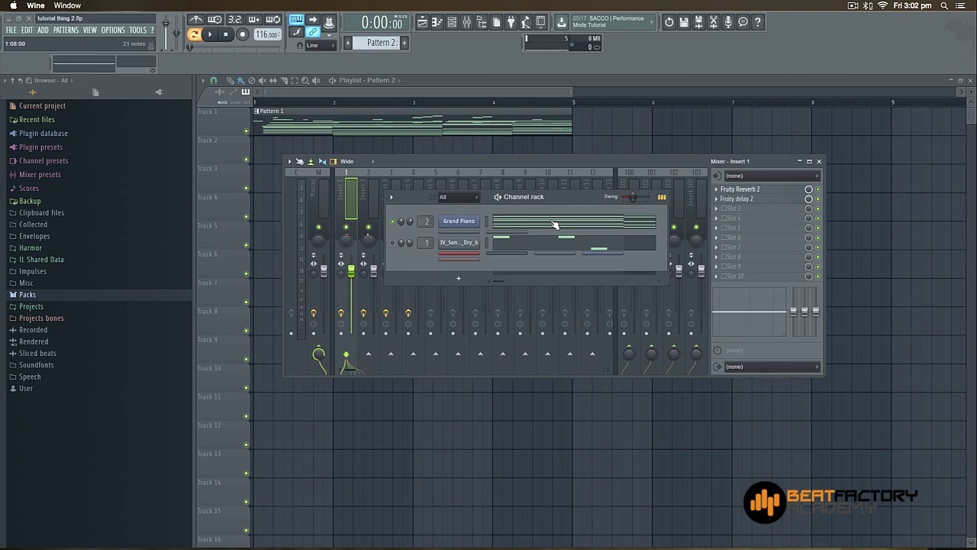
Step: Select the Master track in the mixer and open its Edison audio editor
{"action": "left_click_drag", "start_coordinate": [566, 197], "coordinate": [533, 197]}
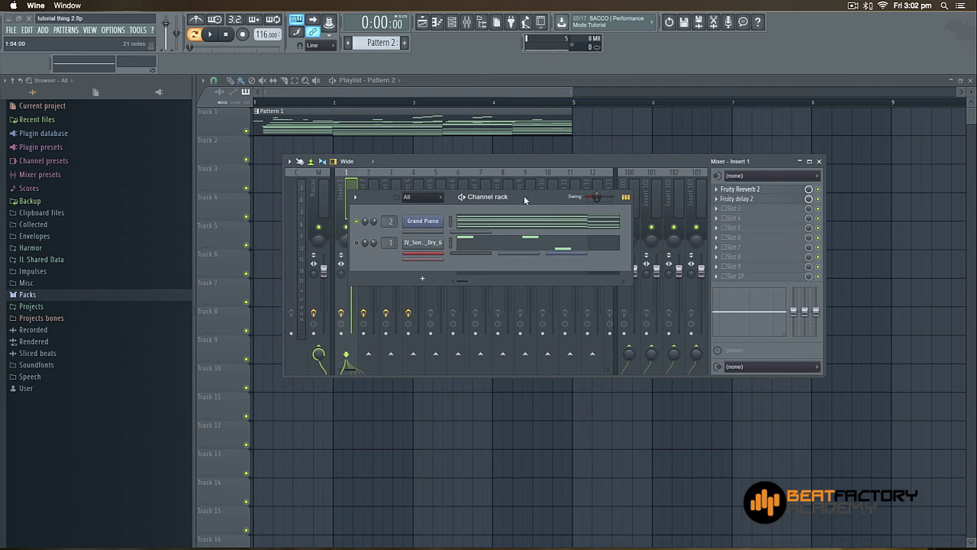
{"action": "left_click_drag", "start_coordinate": [524, 195], "coordinate": [571, 228]}
{"action": "left_click", "coordinate": [327, 206]}
{"action": "left_click", "coordinate": [726, 189]}
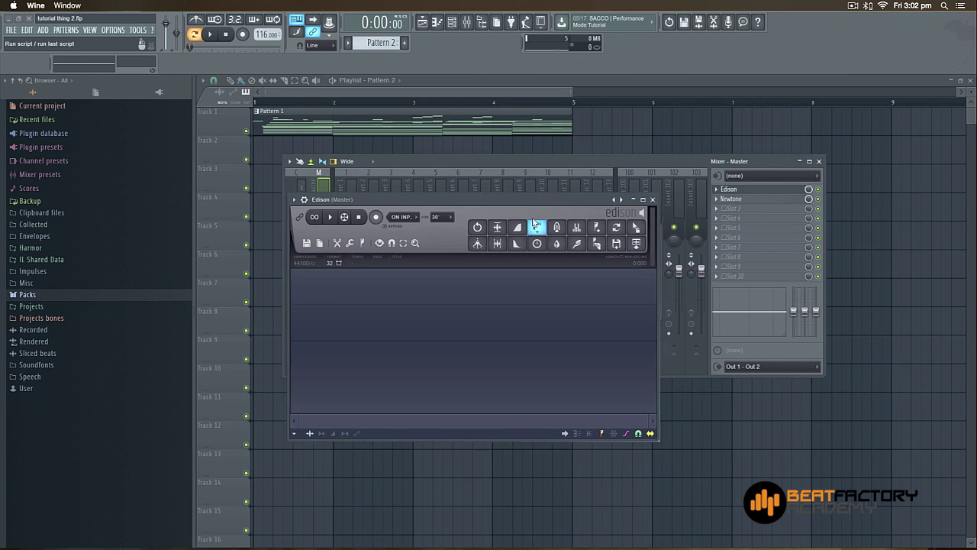
{"action": "left_click_drag", "start_coordinate": [542, 200], "coordinate": [544, 187]}
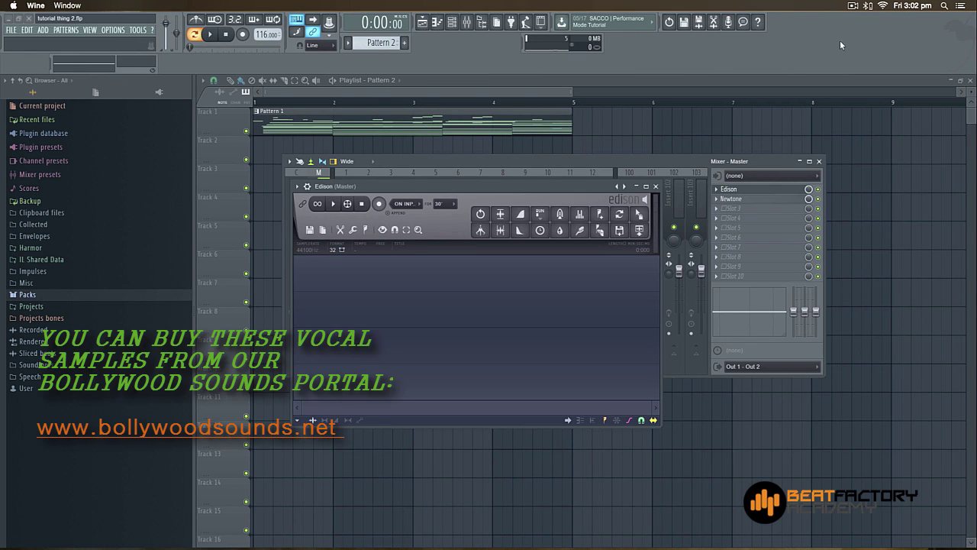
Step: Load IV_Song7_Vox_70_2_Dry.wav from the Finder folder IV_Song7_Maa Ay Ni into Edison
{"action": "left_click", "coordinate": [17, 18]}
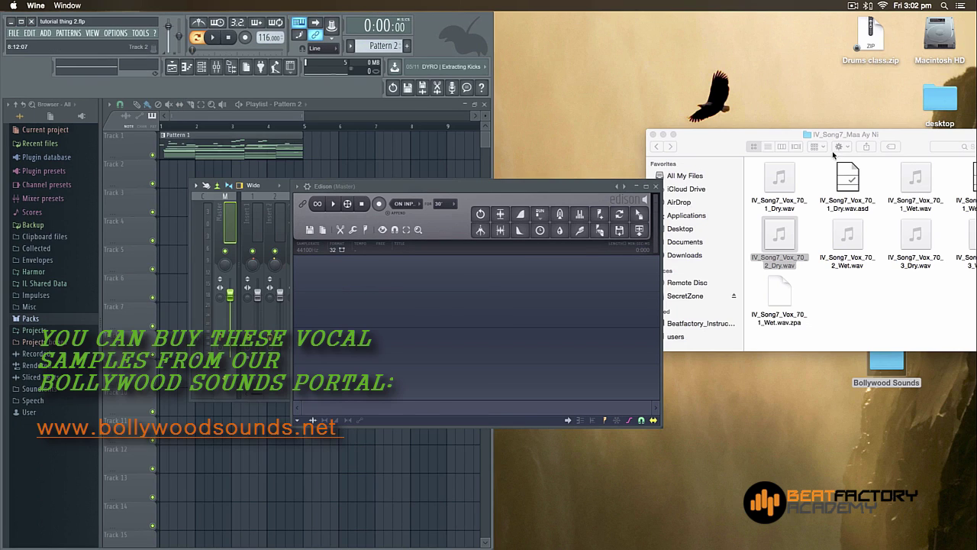
{"action": "left_click_drag", "start_coordinate": [788, 137], "coordinate": [680, 89]}
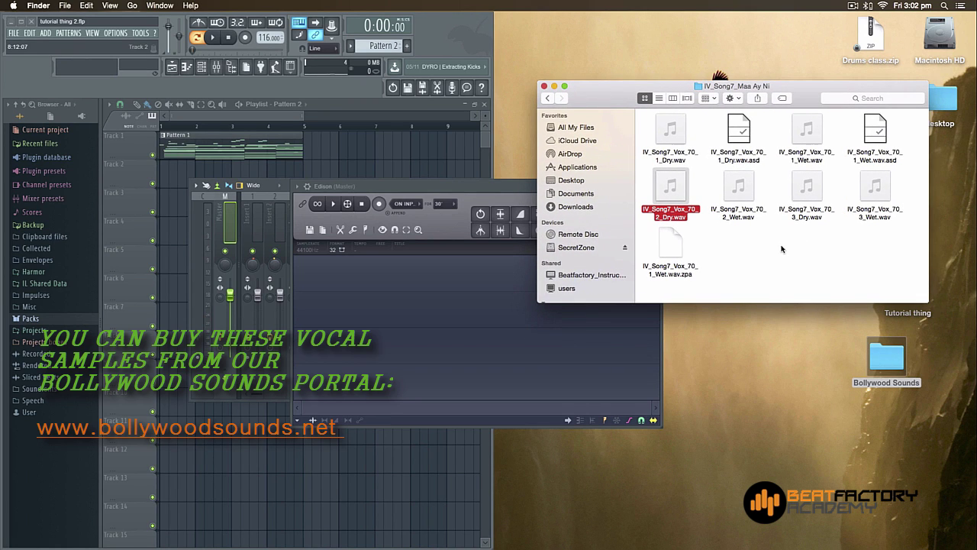
{"action": "left_click", "coordinate": [529, 203]}
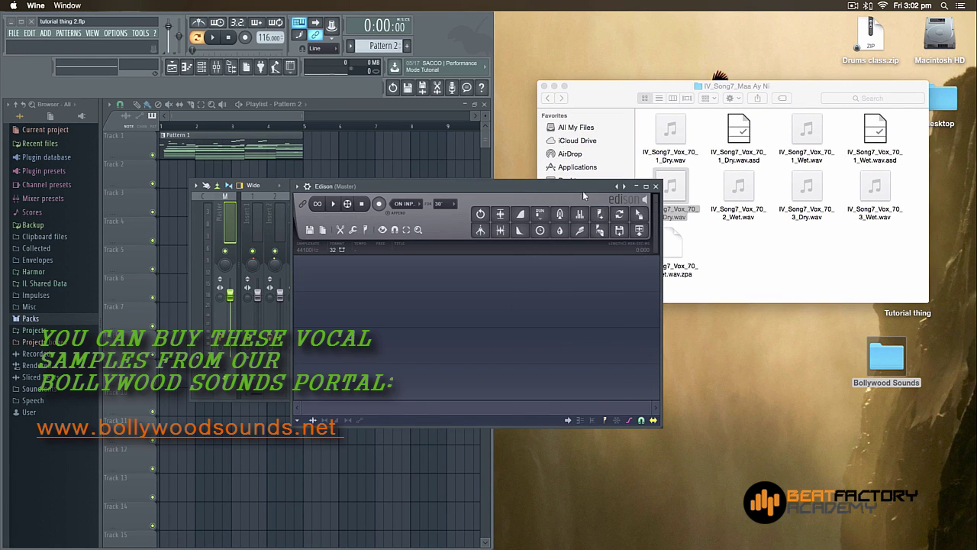
{"action": "left_click_drag", "start_coordinate": [583, 190], "coordinate": [441, 122]}
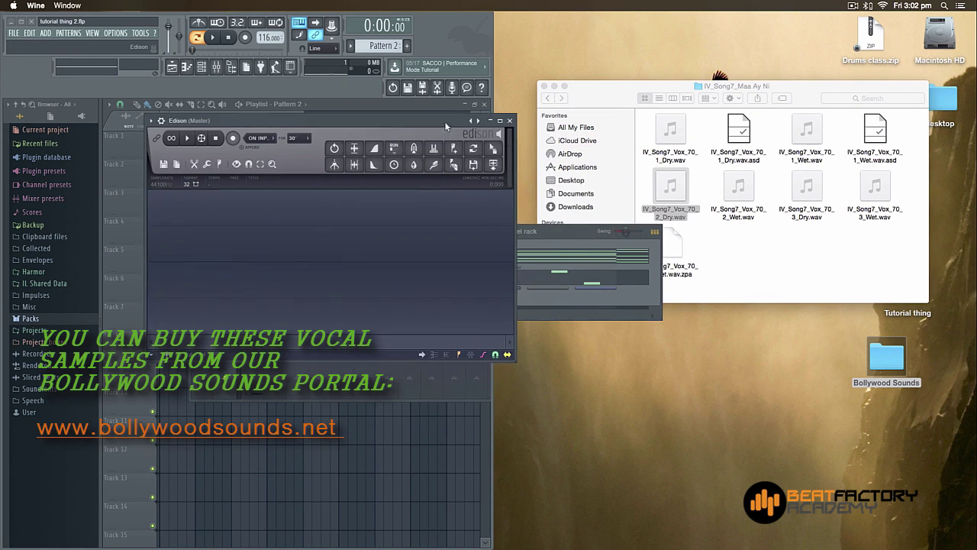
{"action": "left_click", "coordinate": [671, 187]}
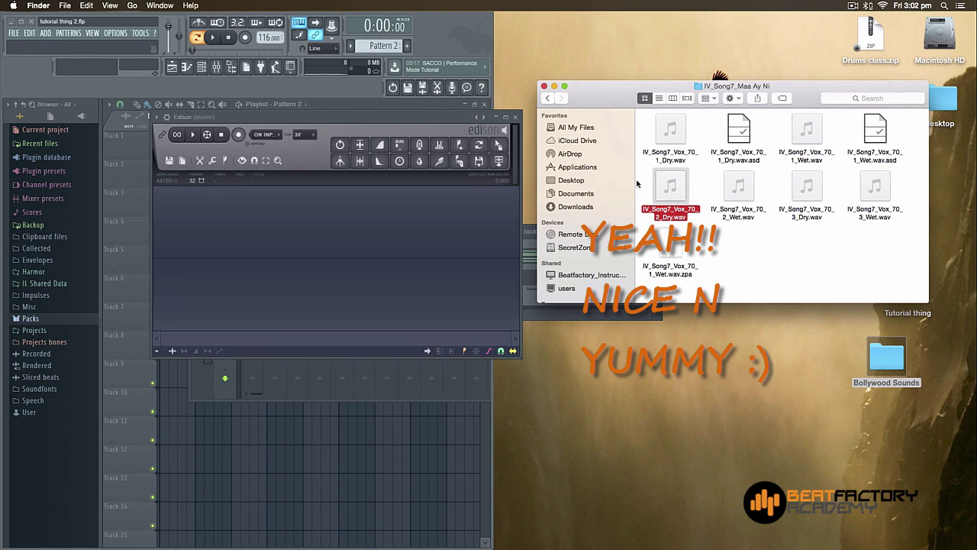
{"action": "left_click_drag", "start_coordinate": [666, 196], "coordinate": [263, 233]}
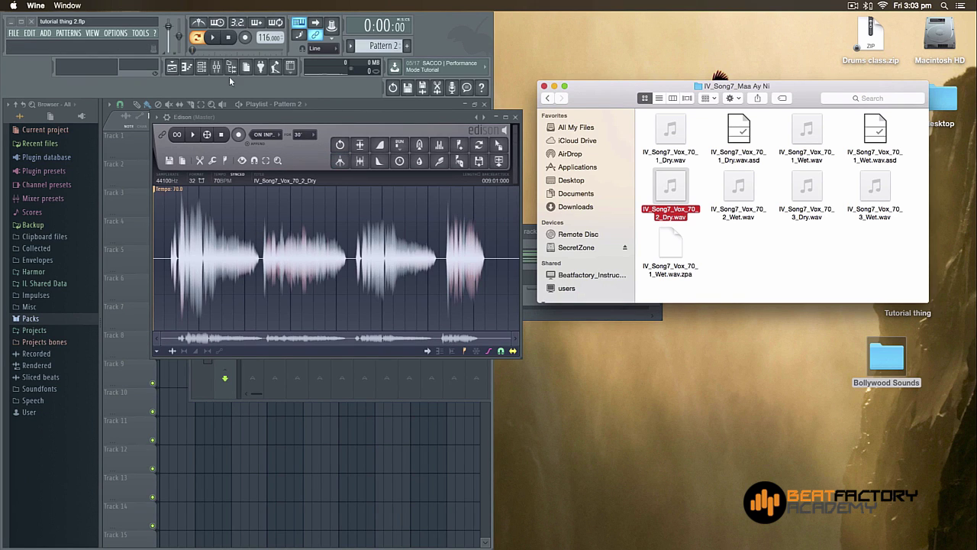
Step: Maximize the FL Studio window, close the mixer, and place Edison just below the channel rack
{"action": "double_click", "coordinate": [99, 21]}
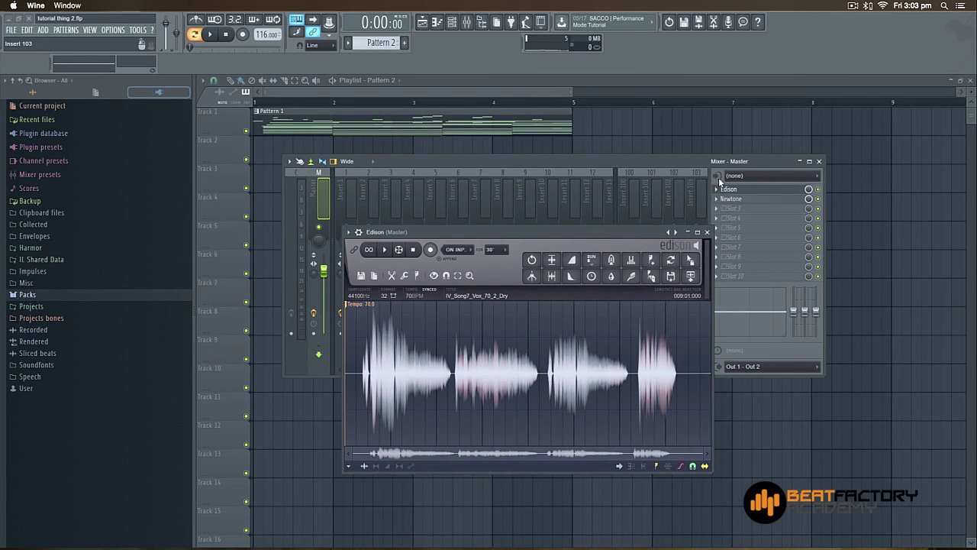
{"action": "left_click", "coordinate": [819, 162]}
{"action": "left_click_drag", "start_coordinate": [548, 241], "coordinate": [604, 161]}
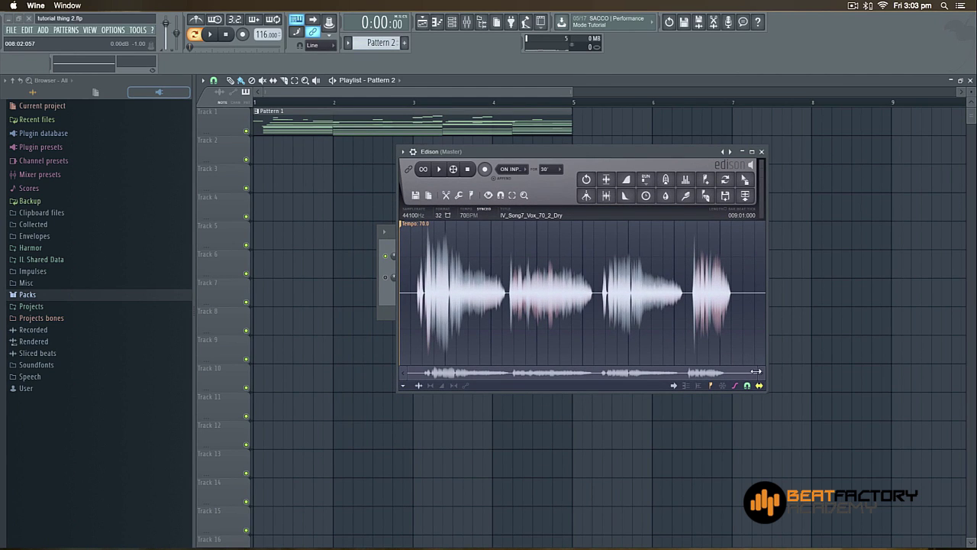
{"action": "left_click_drag", "start_coordinate": [756, 371], "coordinate": [570, 371]}
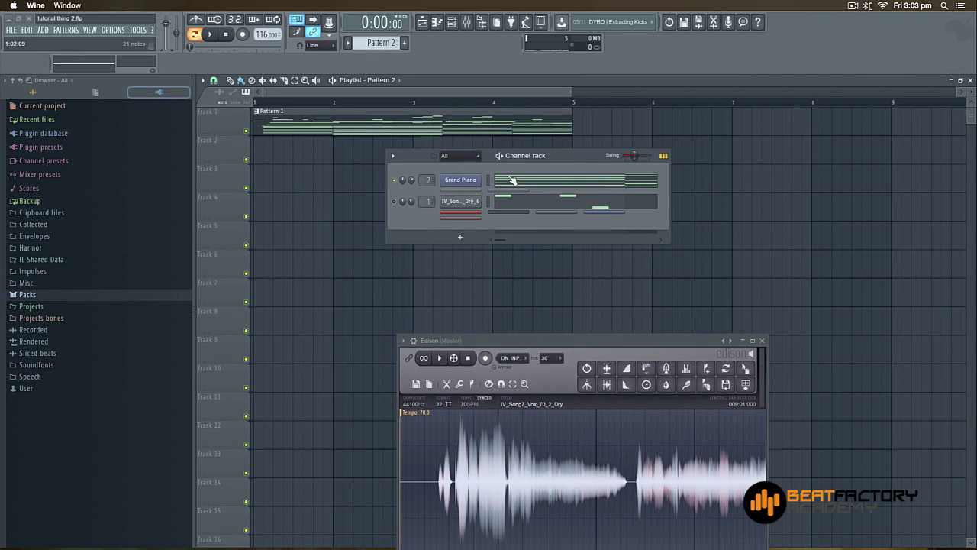
{"action": "left_click_drag", "start_coordinate": [563, 338], "coordinate": [533, 250]}
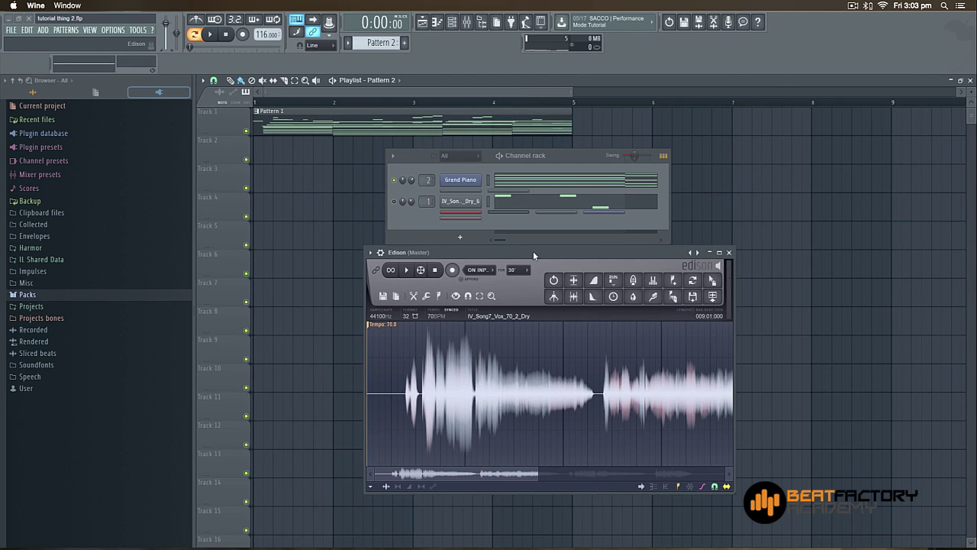
Step: Select a short slice of the first vocal phrase in Edison, from 002:02:000 to 002:02:024, and audition it
{"action": "scroll", "coordinate": [464, 477], "scroll_direction": "up", "scroll_amount": 3}
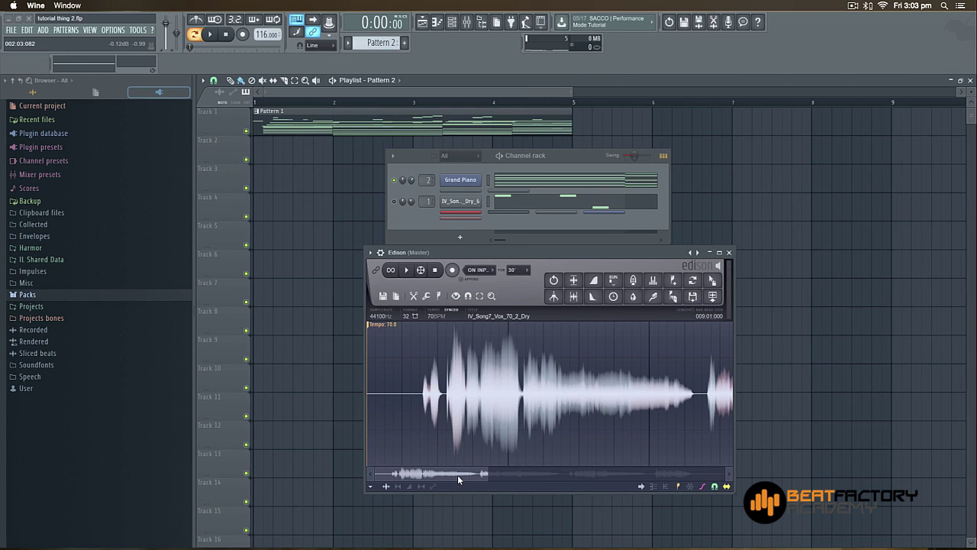
{"action": "mouse_move", "coordinate": [457, 475]}
{"action": "left_mouse_down"}
{"action": "mouse_move", "coordinate": [488, 474]}
{"action": "mouse_move", "coordinate": [474, 470]}
{"action": "left_mouse_up"}
{"action": "left_click_drag", "start_coordinate": [524, 395], "coordinate": [534, 396]}
{"action": "key", "text": "space"}
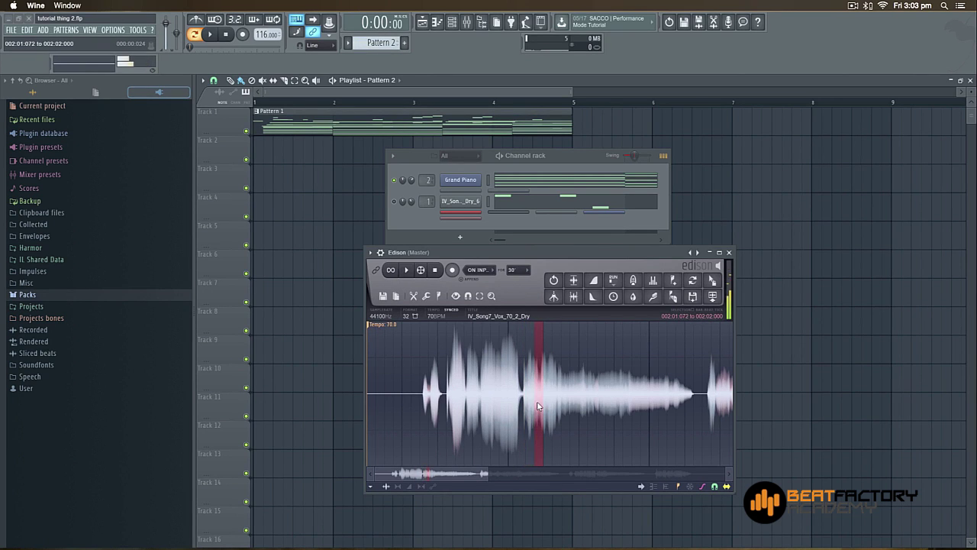
{"action": "left_click", "coordinate": [540, 401]}
{"action": "key", "text": "space"}
{"action": "double_click", "coordinate": [540, 401]}
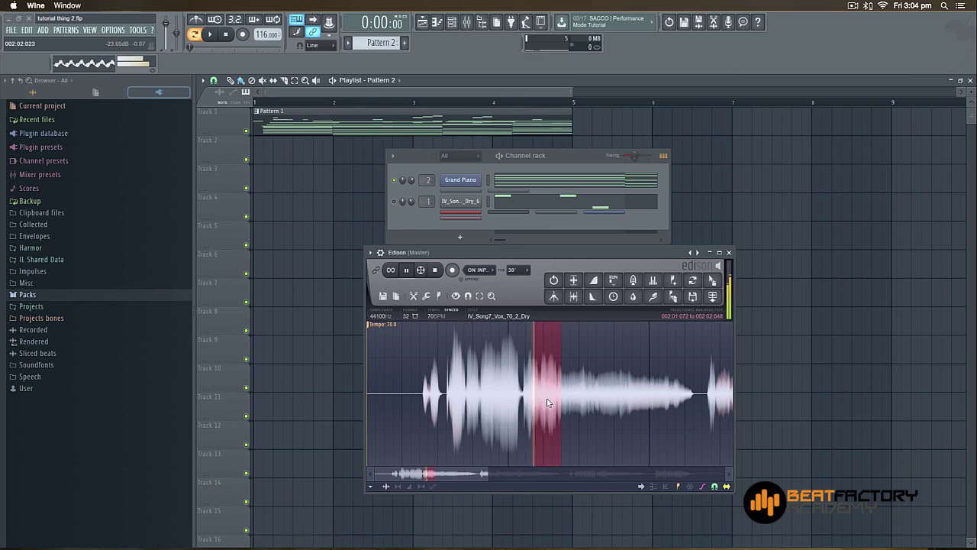
{"action": "key", "text": "space"}
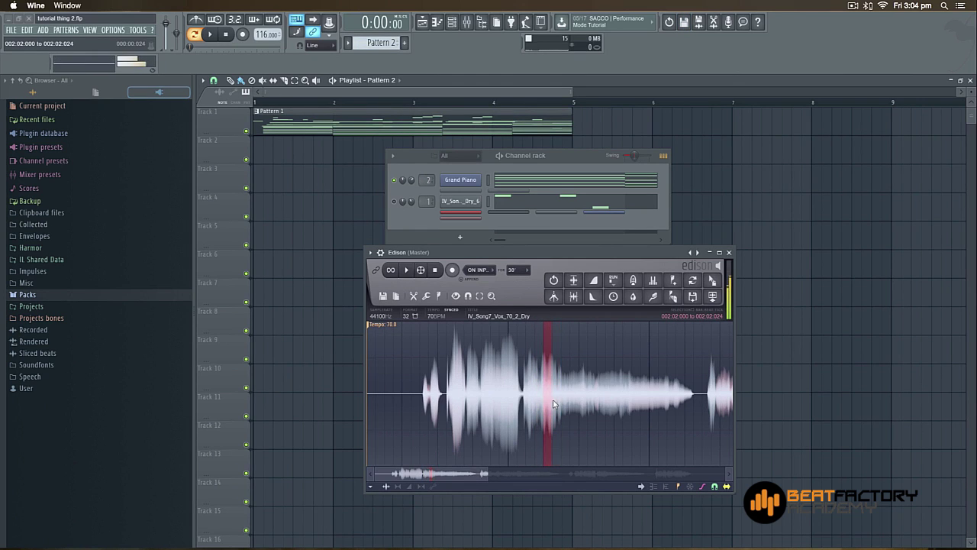
{"action": "left_click_drag", "start_coordinate": [542, 402], "coordinate": [550, 403]}
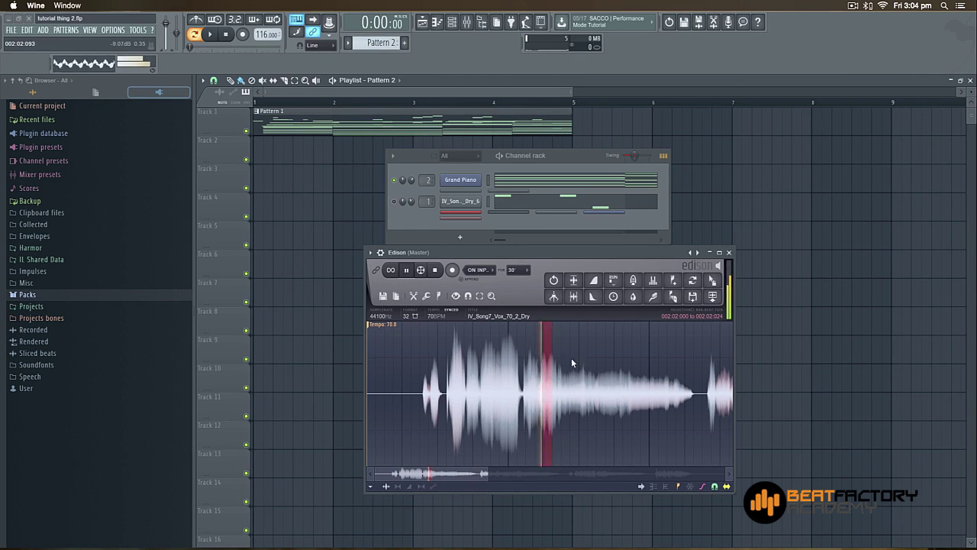
{"action": "key", "text": "space"}
Step: Copy Edison's selected slice into the channel rack as a new channel and delete the old IV_Song17_Vox_94_4_Dry_6 channel
{"action": "left_click_drag", "start_coordinate": [542, 261], "coordinate": [502, 271]}
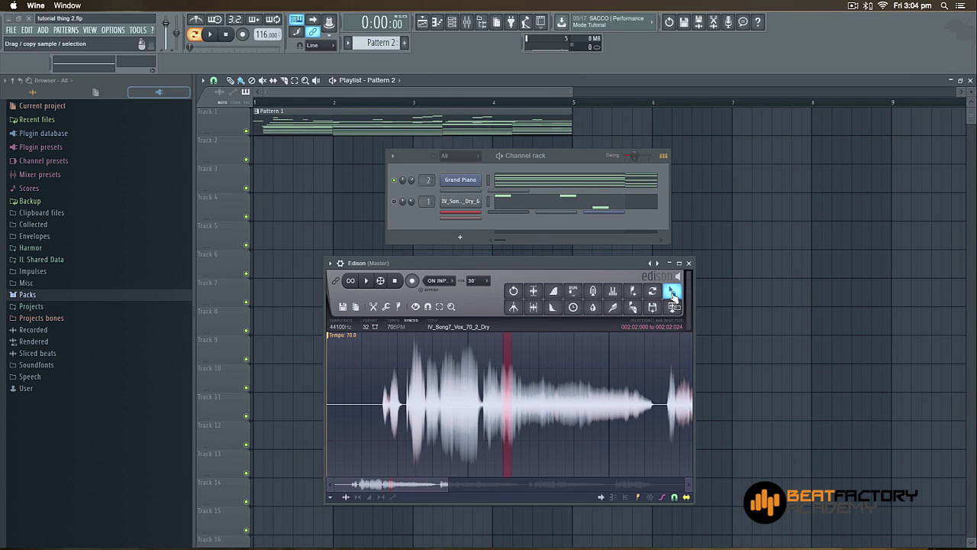
{"action": "left_click_drag", "start_coordinate": [673, 296], "coordinate": [456, 226]}
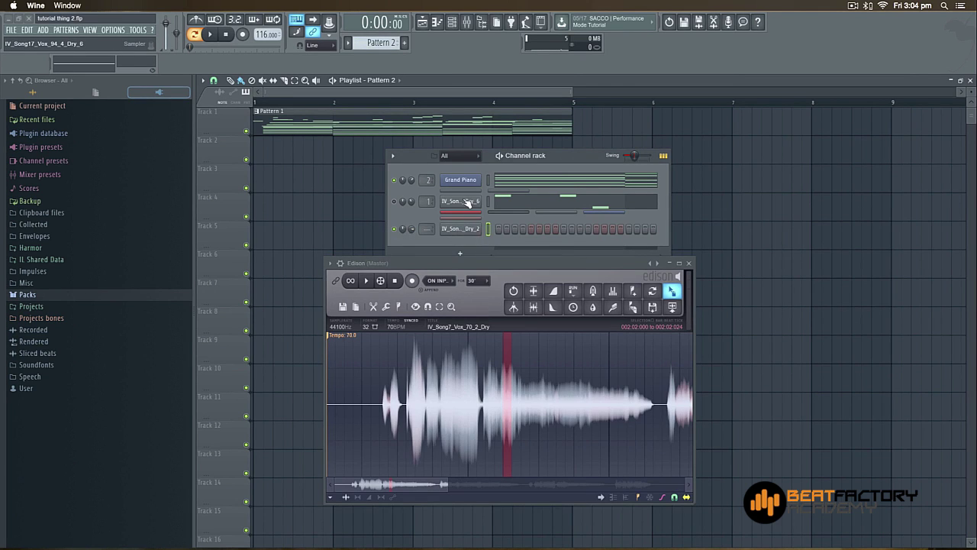
{"action": "right_click", "coordinate": [464, 205]}
{"action": "left_click", "coordinate": [507, 281]}
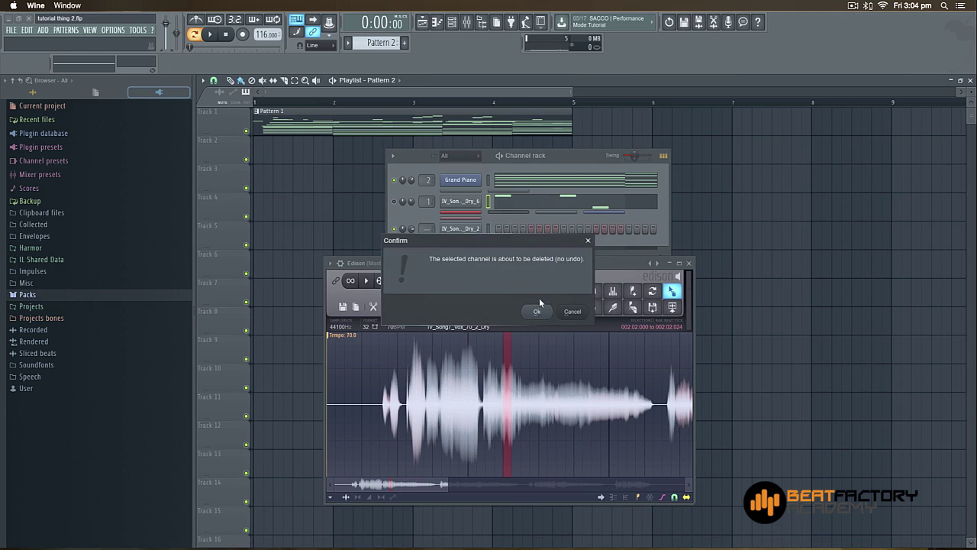
{"action": "left_click", "coordinate": [538, 310]}
{"action": "left_click_drag", "start_coordinate": [524, 163], "coordinate": [573, 153]}
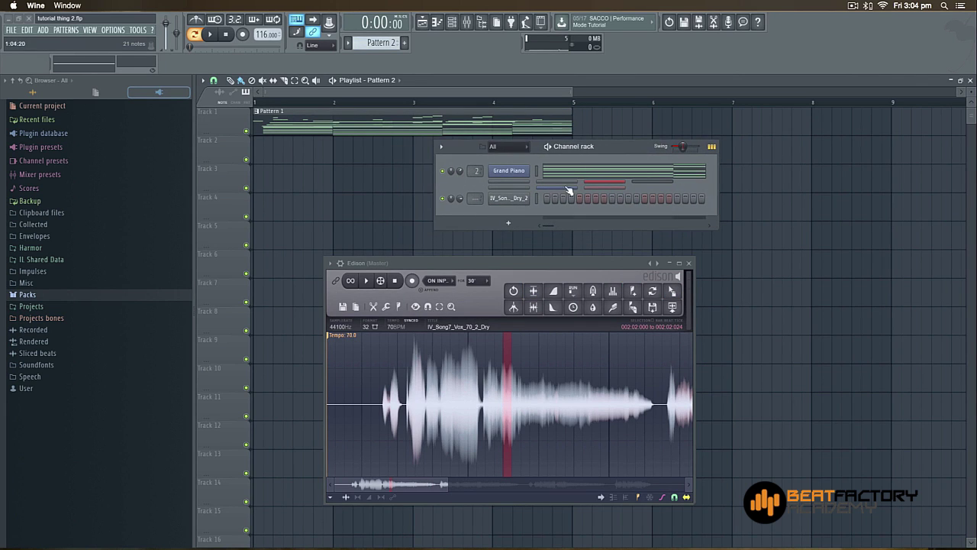
Step: Open the new vocal channel's sampler settings, set the time-stretching time to (none), and preview the sample
{"action": "left_click", "coordinate": [510, 200]}
{"action": "left_click", "coordinate": [428, 191]}
{"action": "left_click_drag", "start_coordinate": [375, 132], "coordinate": [371, 123]}
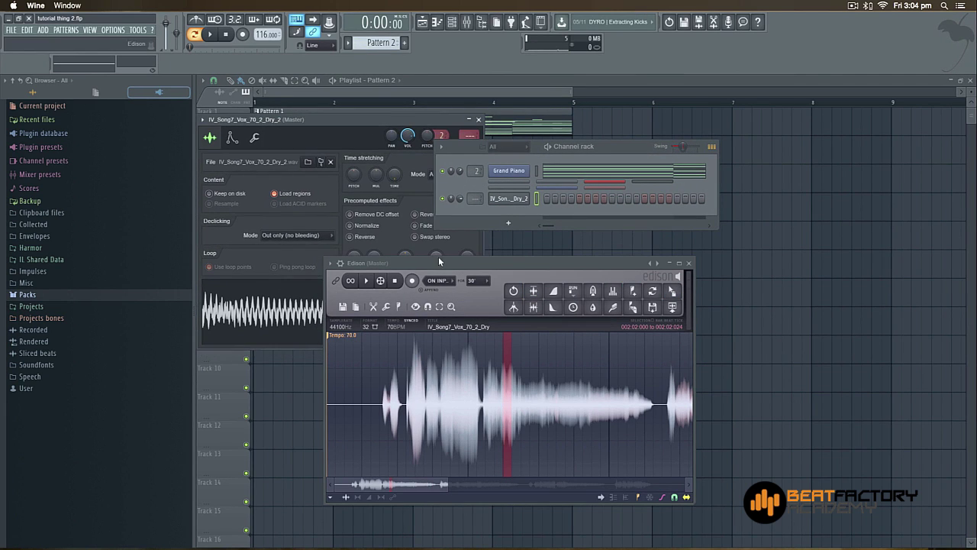
{"action": "left_click_drag", "start_coordinate": [438, 263], "coordinate": [623, 261]}
{"action": "left_click_drag", "start_coordinate": [629, 150], "coordinate": [743, 153]}
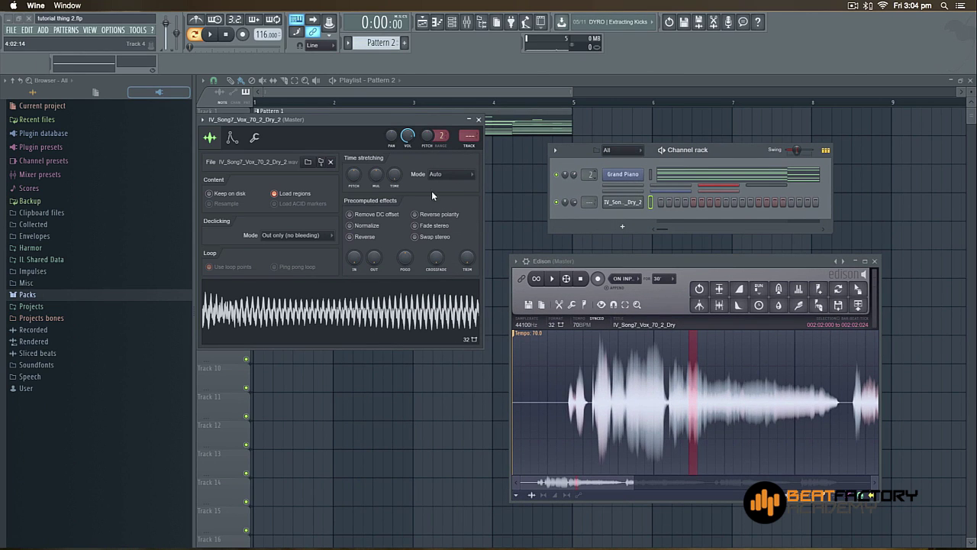
{"action": "right_click", "coordinate": [395, 181]}
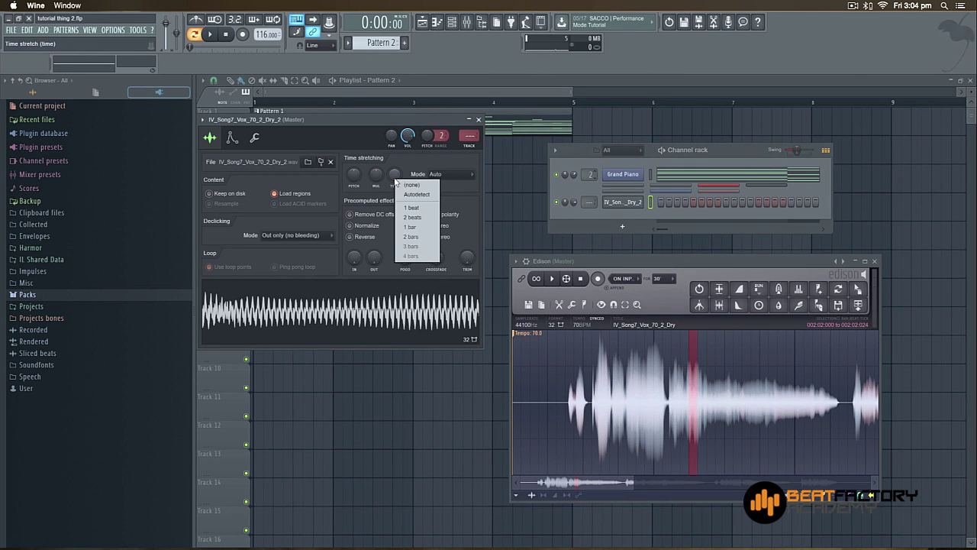
{"action": "left_click", "coordinate": [399, 184]}
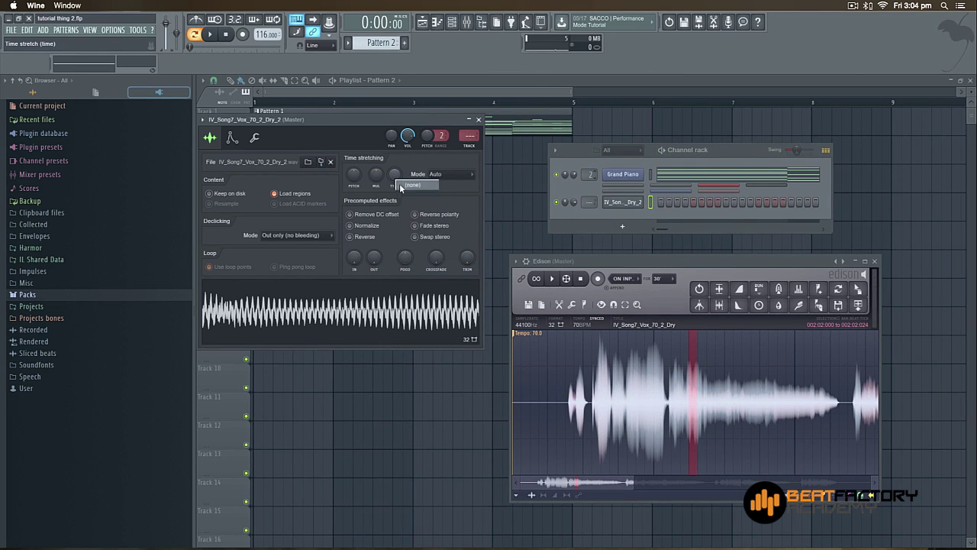
{"action": "left_click", "coordinate": [342, 316]}
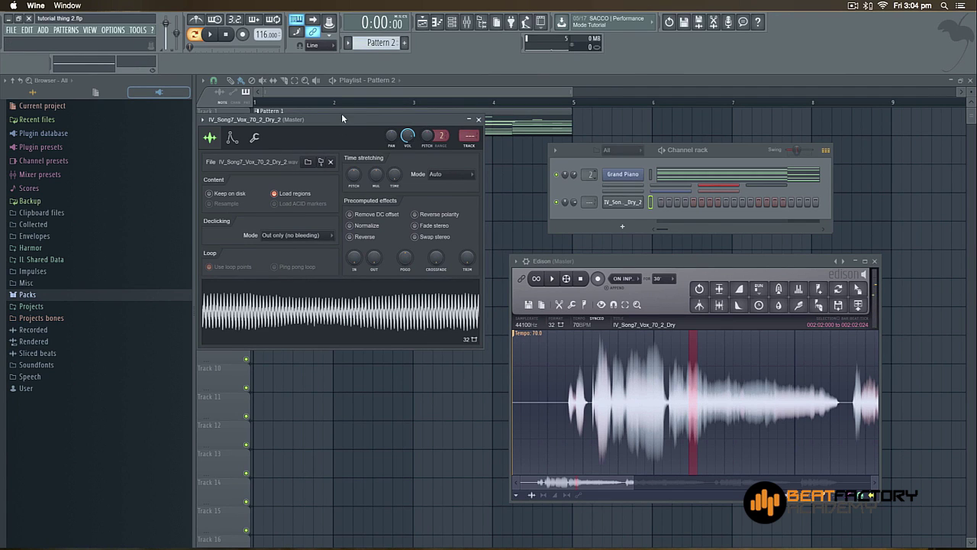
Step: Put away the vocal sampler's settings and open the DirectWave instrument from the channel rack's collapsed channels
{"action": "left_click_drag", "start_coordinate": [341, 114], "coordinate": [374, 135]}
{"action": "left_click", "coordinate": [291, 137]}
{"action": "left_click", "coordinate": [247, 136]}
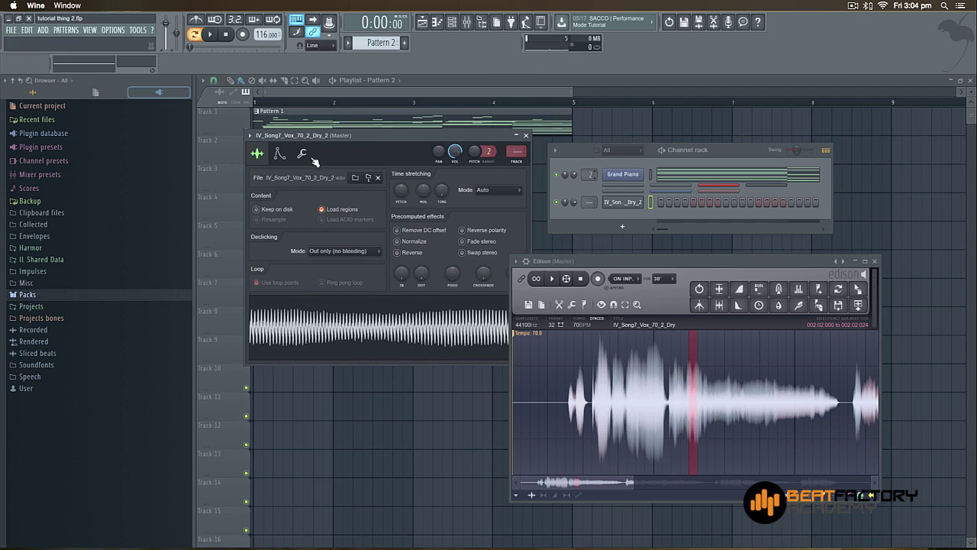
{"action": "key", "text": "ctrl+Tab"}
{"action": "left_click", "coordinate": [258, 154]}
{"action": "left_click", "coordinate": [683, 192]}
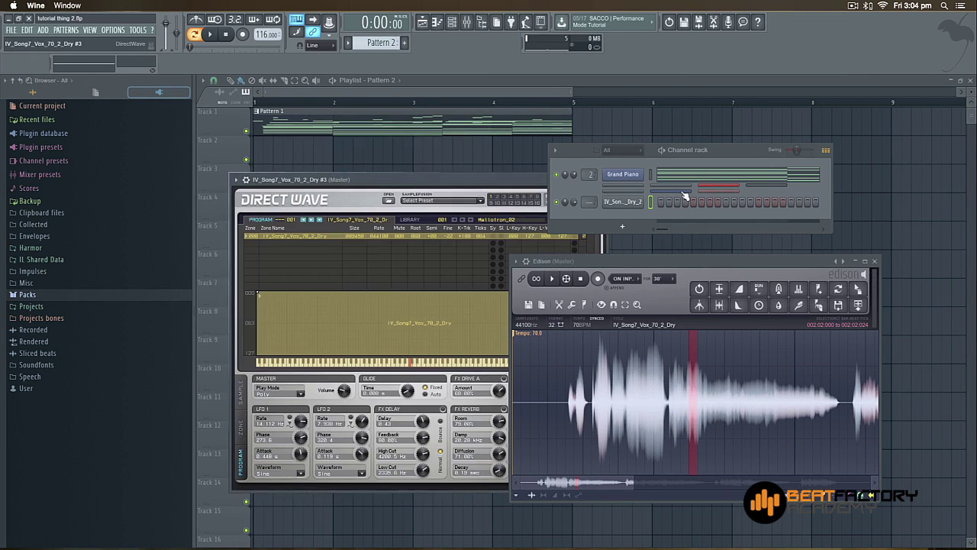
Step: Delete the existing IV_Song7_Vox_70_2_Dry zone from the DirectWave program
{"action": "left_click_drag", "start_coordinate": [475, 201], "coordinate": [443, 193]}
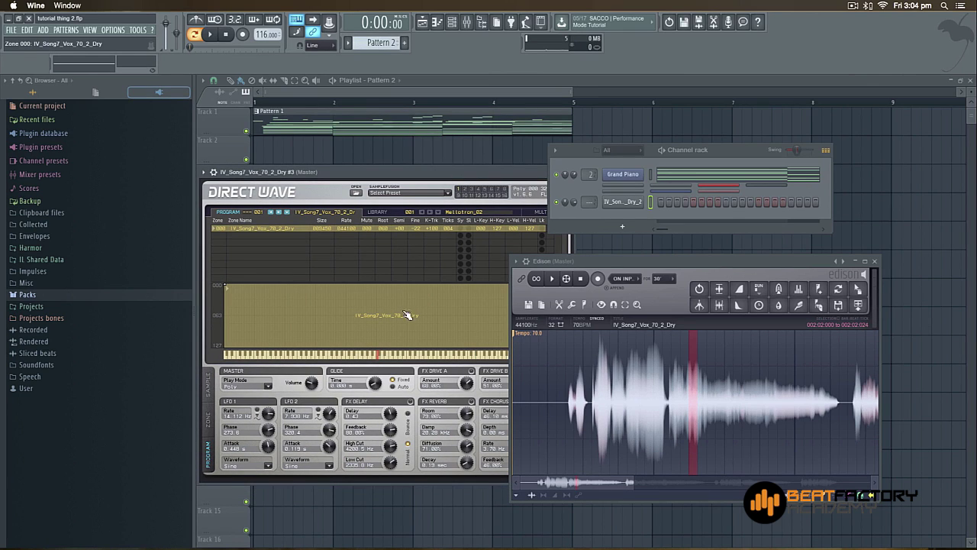
{"action": "double_click", "coordinate": [288, 229]}
{"action": "right_click", "coordinate": [227, 230]}
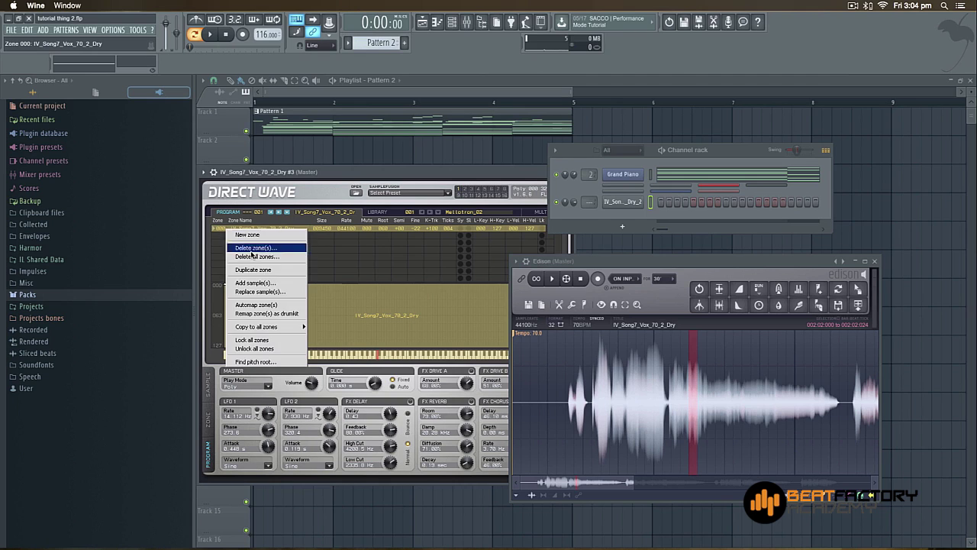
{"action": "left_click", "coordinate": [256, 248]}
{"action": "left_click", "coordinate": [473, 297]}
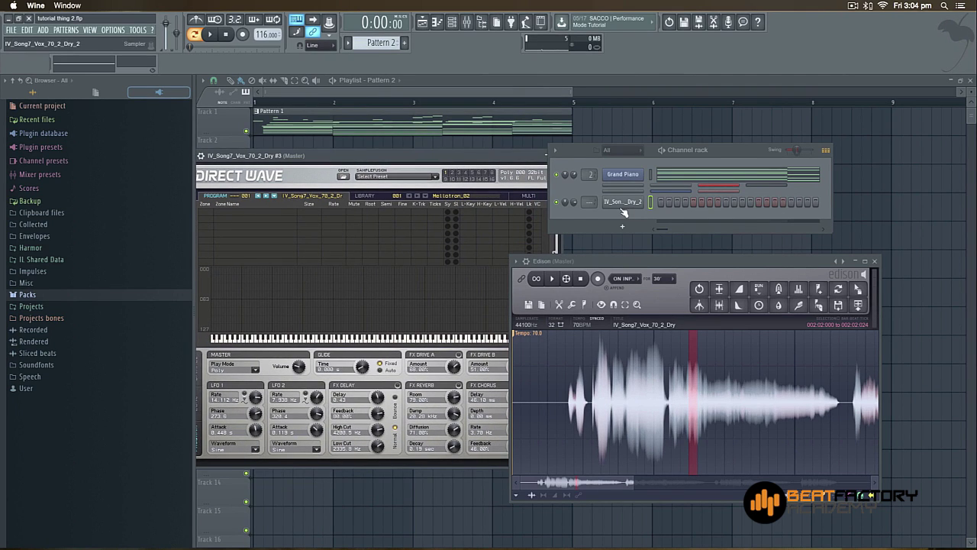
Step: Reopen the vocal channel's sampler settings and copy its waveform into DirectWave as a new zone across the keyboard
{"action": "left_click", "coordinate": [617, 203]}
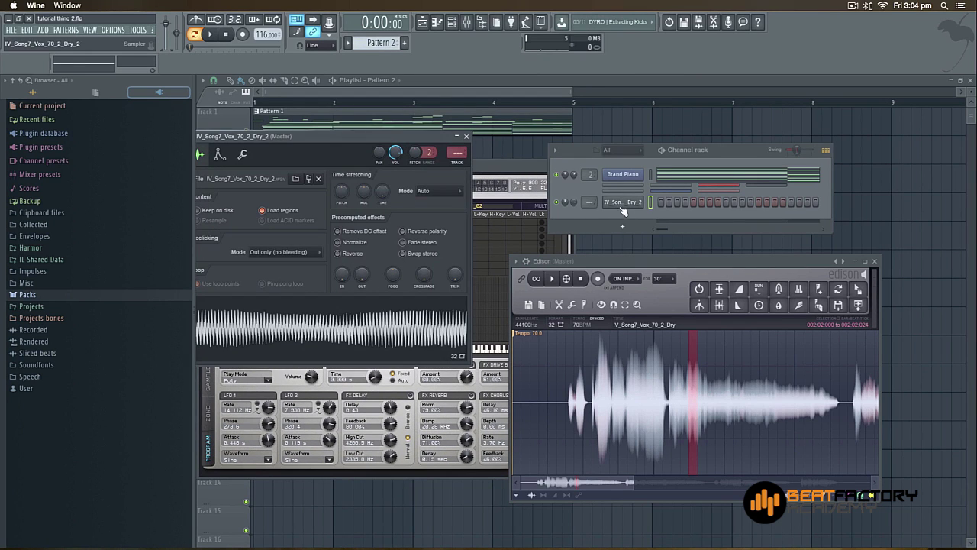
{"action": "left_click_drag", "start_coordinate": [369, 147], "coordinate": [725, 159]}
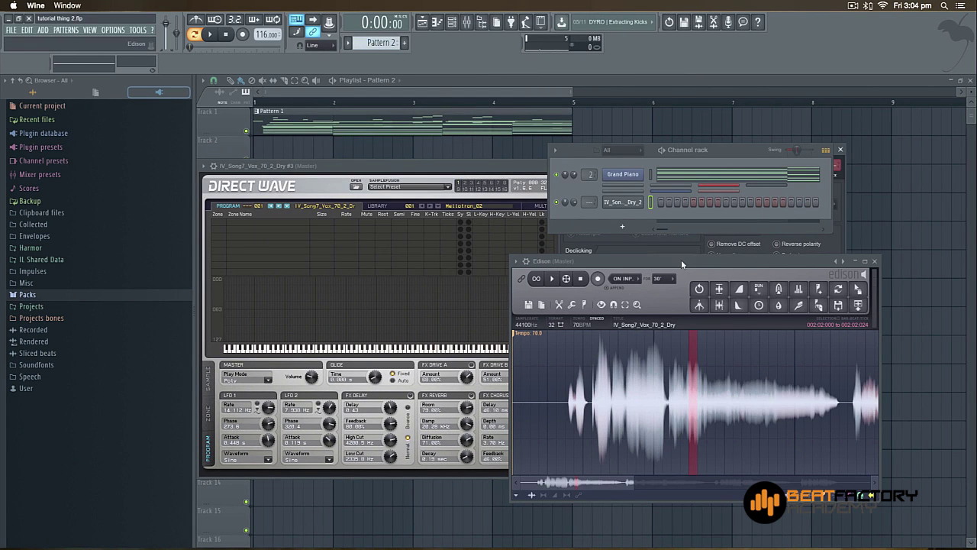
{"action": "left_click_drag", "start_coordinate": [681, 259], "coordinate": [818, 438]}
{"action": "left_click_drag", "start_coordinate": [713, 339], "coordinate": [337, 312]}
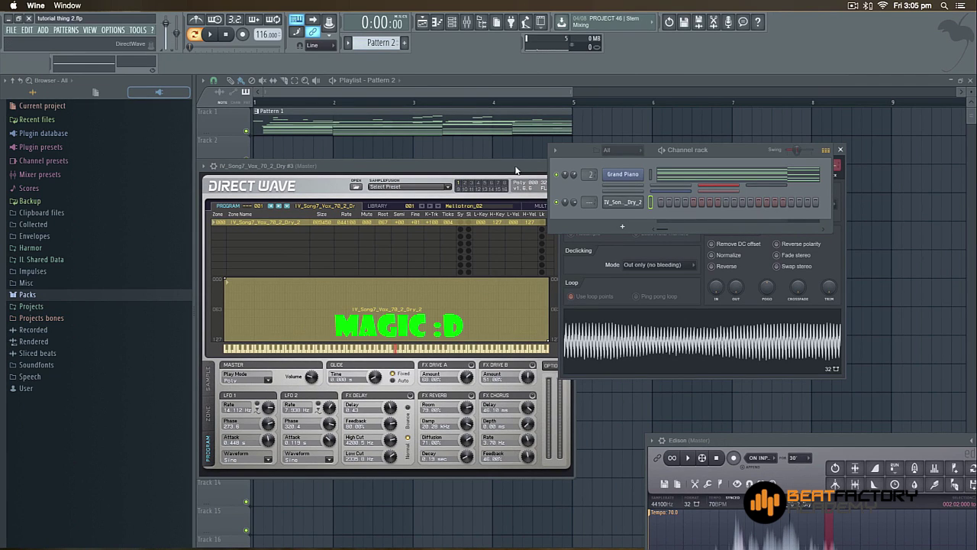
Step: Close DirectWave and move the channel rack and the vocal sampler's settings apart so both can be used
{"action": "left_click_drag", "start_coordinate": [458, 165], "coordinate": [369, 233]}
{"action": "left_click", "coordinate": [482, 234]}
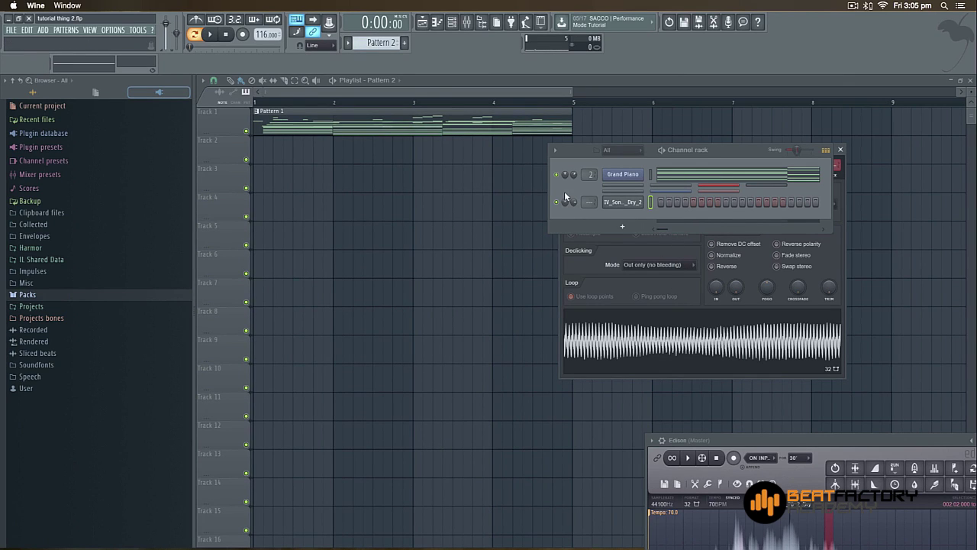
{"action": "left_click", "coordinate": [623, 202]}
{"action": "left_click", "coordinate": [622, 203]}
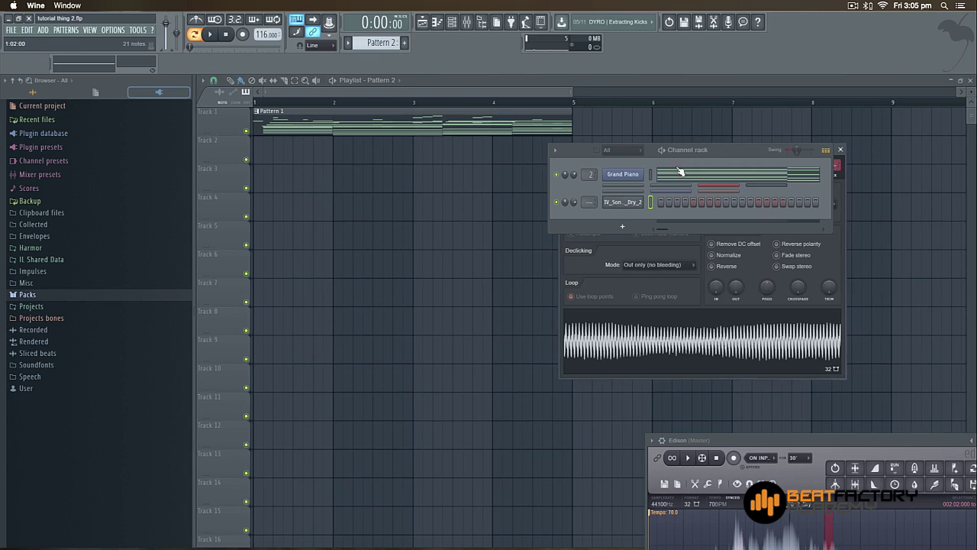
{"action": "left_click_drag", "start_coordinate": [725, 152], "coordinate": [726, 266]}
{"action": "left_click_drag", "start_coordinate": [683, 153], "coordinate": [397, 137]}
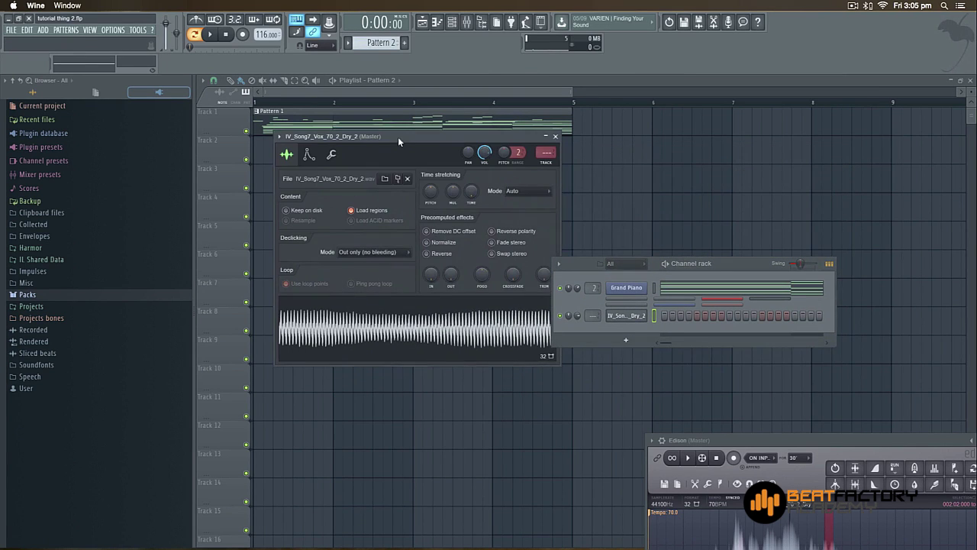
Step: Set the vocal sample's root note to G5 in its sampler settings and close them
{"action": "left_click", "coordinate": [331, 154]}
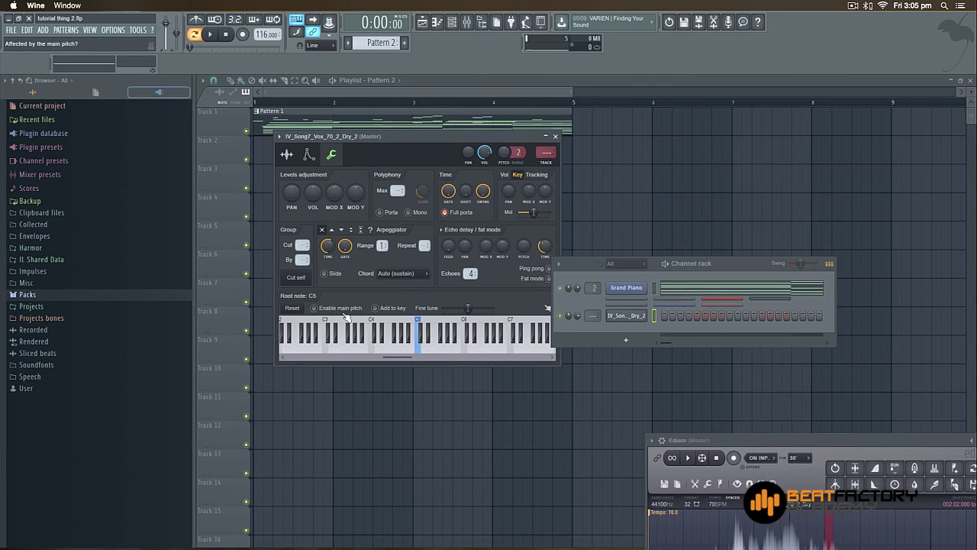
{"action": "left_click", "coordinate": [445, 345]}
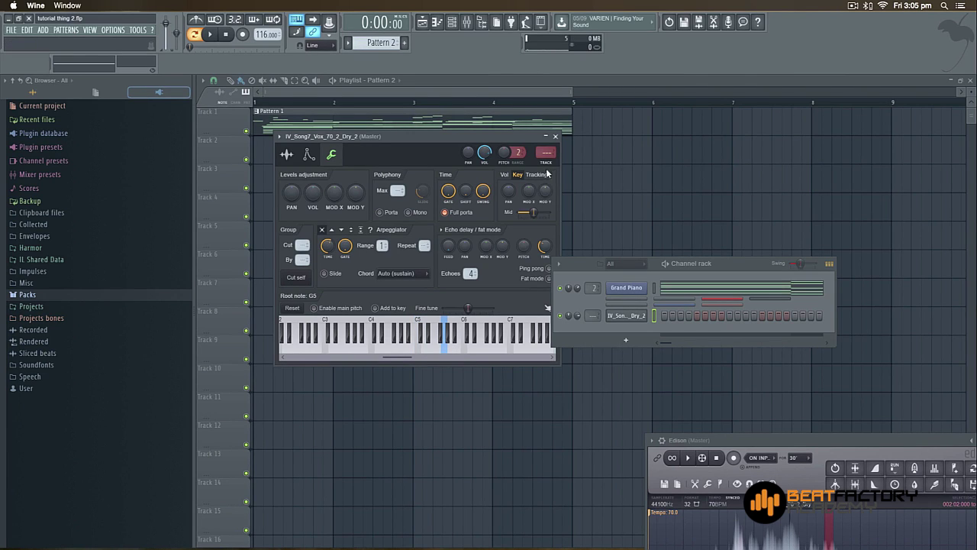
{"action": "left_click", "coordinate": [555, 136]}
Step: Move the channel rack over the playlist and route the vocal channel to mixer track 1
{"action": "left_click_drag", "start_coordinate": [726, 264], "coordinate": [502, 196]}
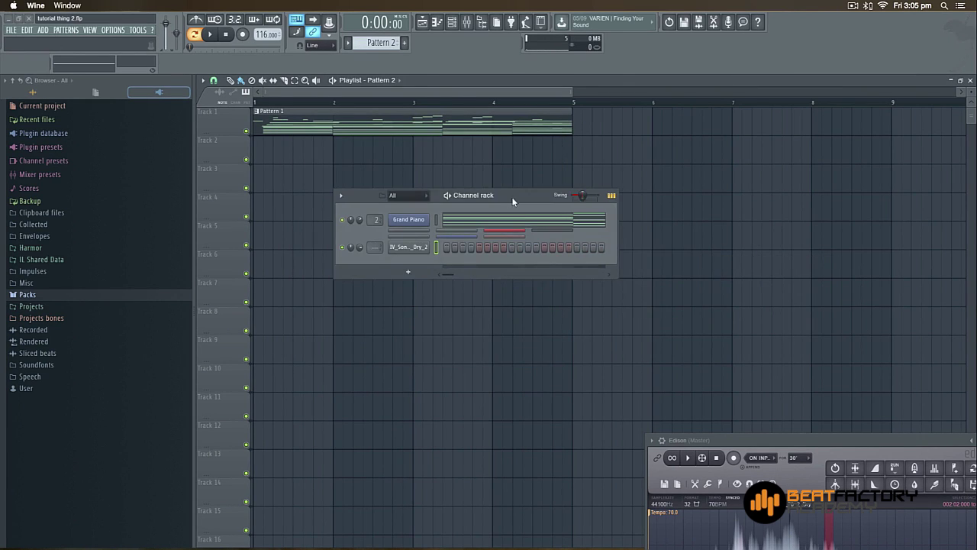
{"action": "right_click", "coordinate": [422, 250]}
{"action": "key", "text": "Escape"}
{"action": "scroll", "coordinate": [375, 247], "scroll_direction": "up", "scroll_amount": 1}
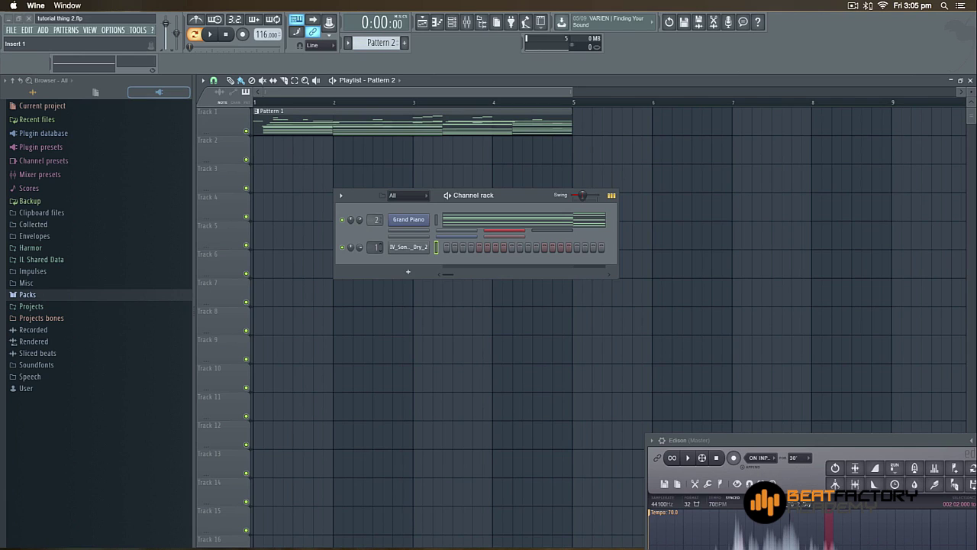
{"action": "left_click", "coordinate": [515, 202]}
Step: Open the mixer and check the Fruity Reeverb 2 and Fruity delay 2 effects on Insert 1
{"action": "left_click", "coordinate": [466, 23]}
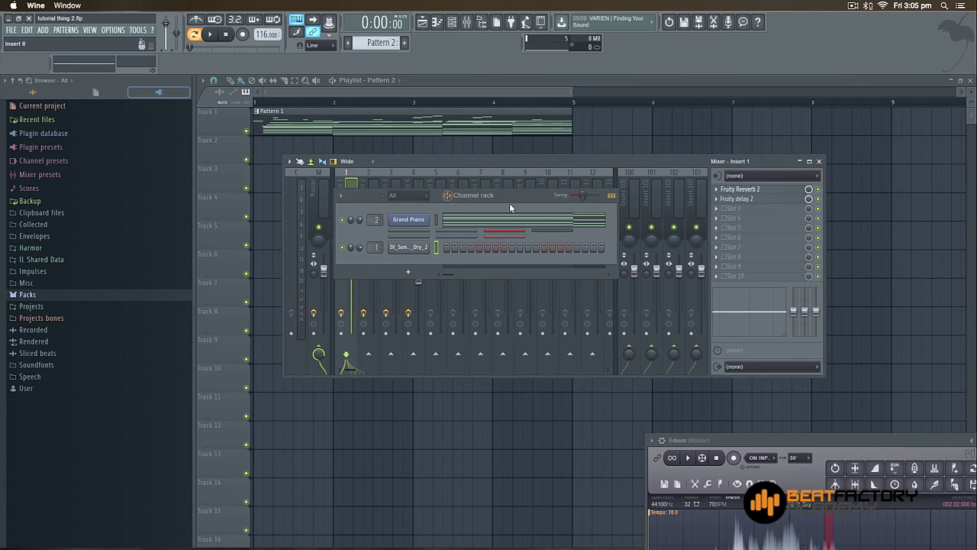
{"action": "left_click_drag", "start_coordinate": [510, 200], "coordinate": [503, 291]}
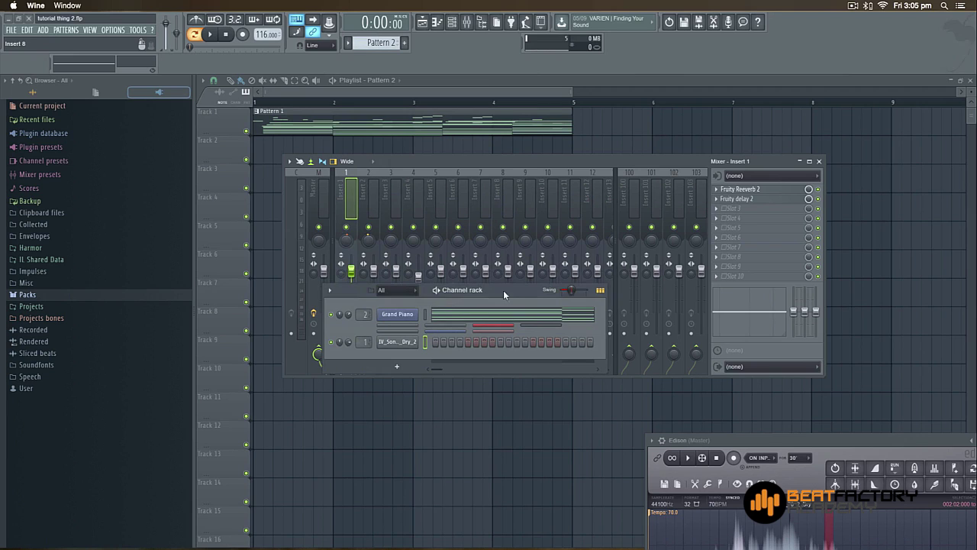
{"action": "left_click", "coordinate": [771, 189]}
{"action": "left_click", "coordinate": [451, 120]}
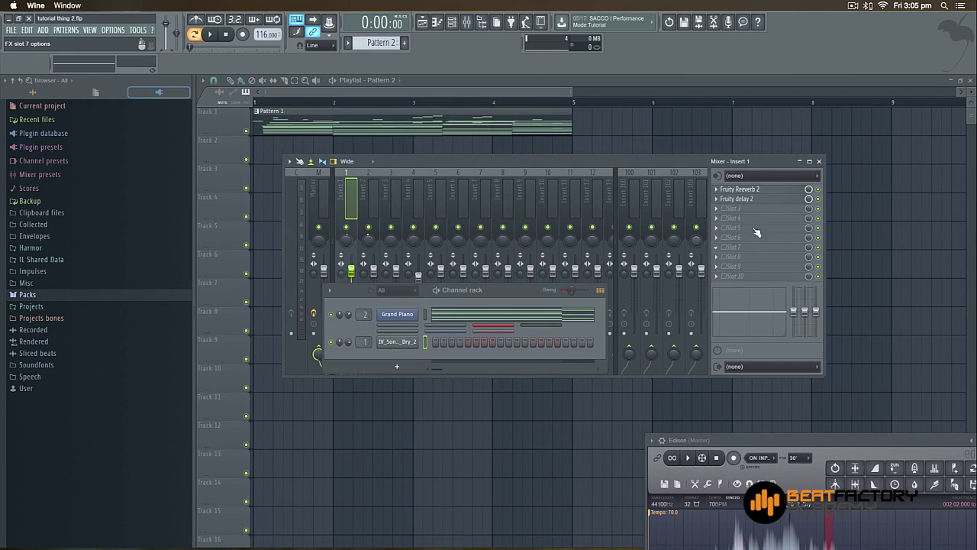
{"action": "left_click", "coordinate": [765, 200]}
{"action": "left_click", "coordinate": [765, 200]}
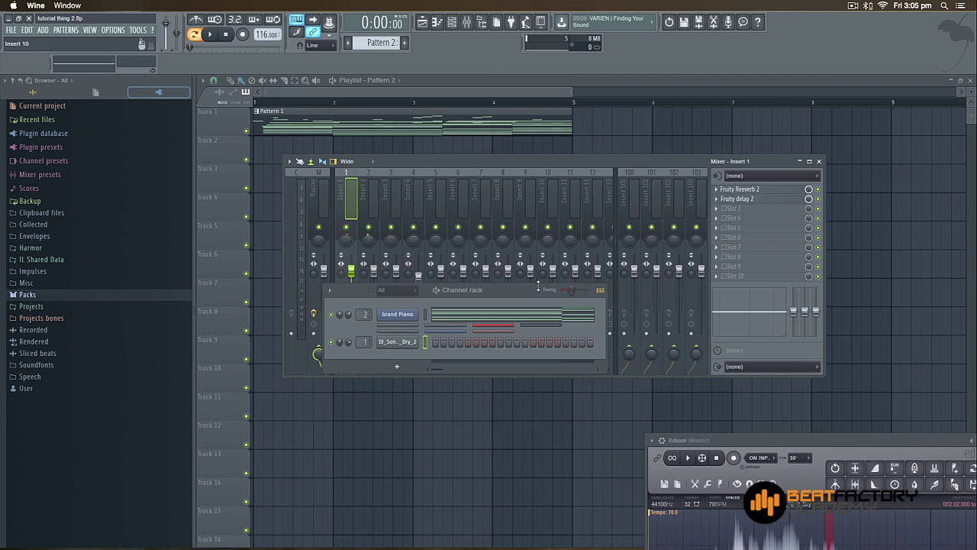
Step: Move the channel rack upward over the mixer and open the vocal channel's piano roll
{"action": "left_click_drag", "start_coordinate": [538, 287], "coordinate": [586, 211]}
{"action": "left_click", "coordinate": [454, 266]}
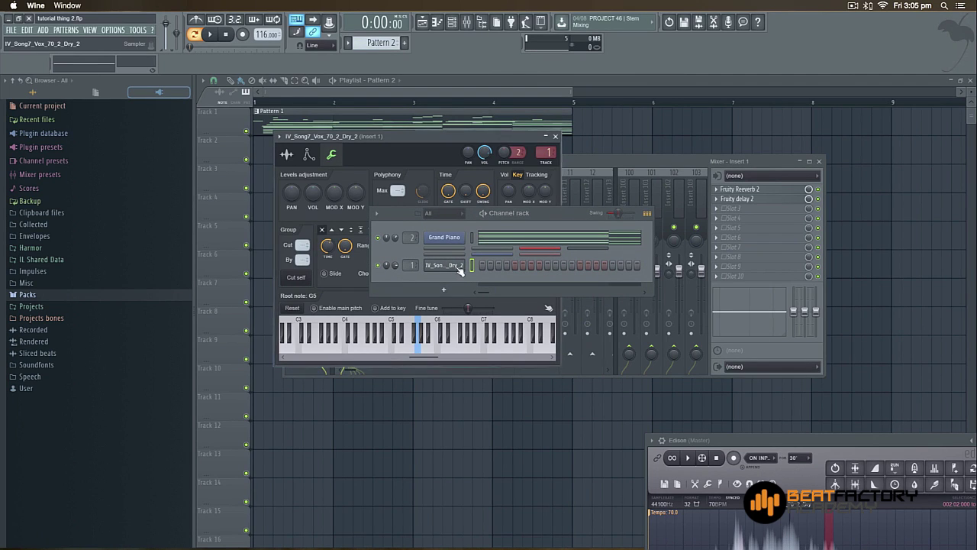
{"action": "left_click", "coordinate": [555, 136]}
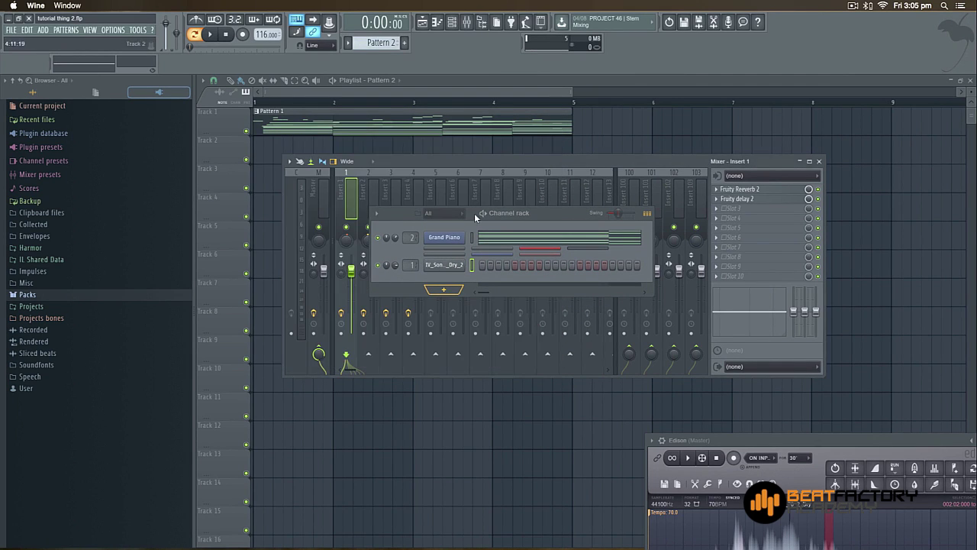
{"action": "left_click", "coordinate": [442, 267]}
{"action": "right_click", "coordinate": [460, 261]}
{"action": "left_click", "coordinate": [489, 267]}
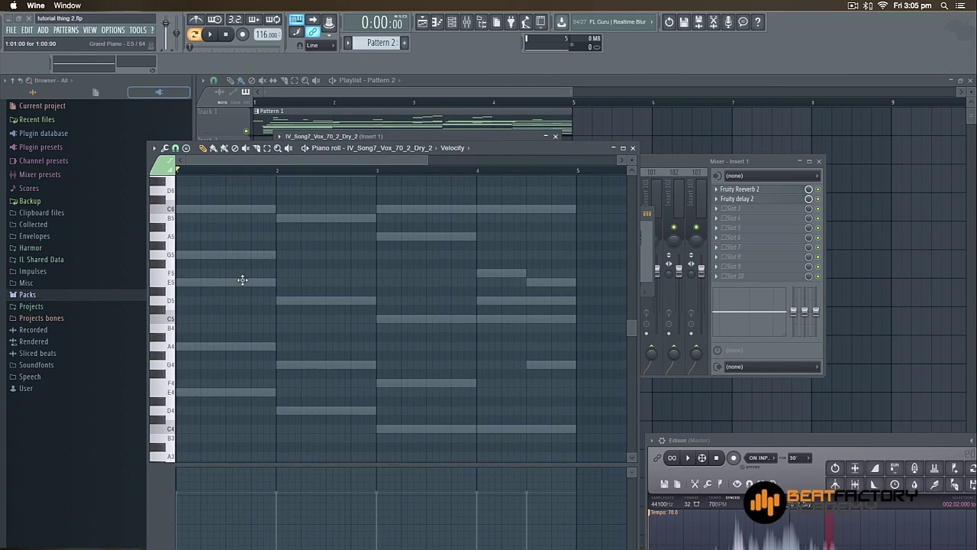
Step: Place a C6 note at the start of bar 1 and an A5 note on its fifth step, auditioning the pattern
{"action": "left_click_drag", "start_coordinate": [164, 236], "coordinate": [178, 210]}
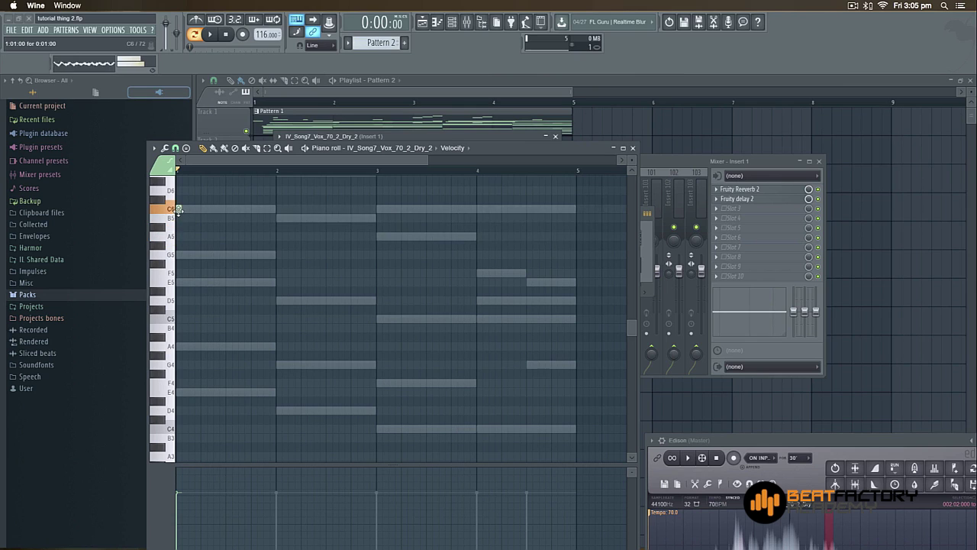
{"action": "key", "text": "space"}
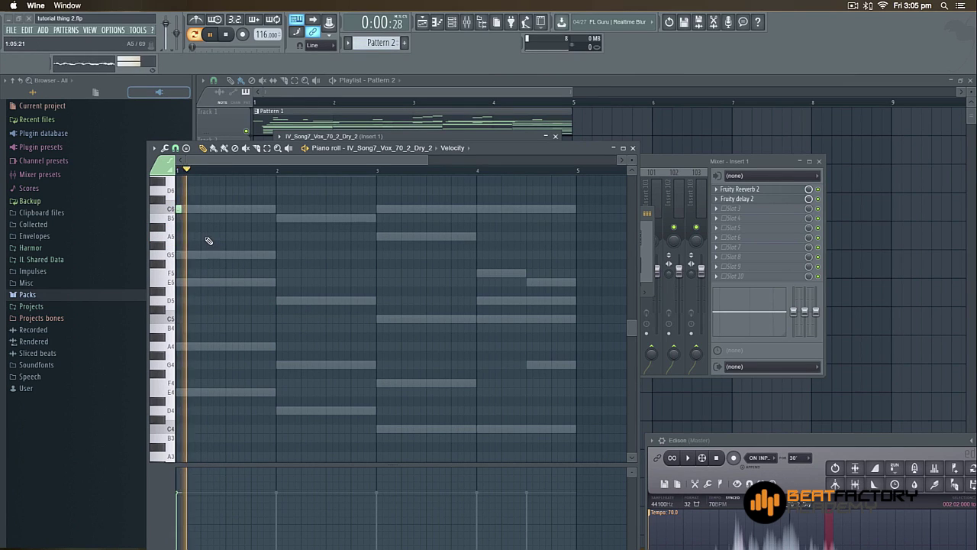
{"action": "key", "text": "space"}
{"action": "key", "text": "space"}
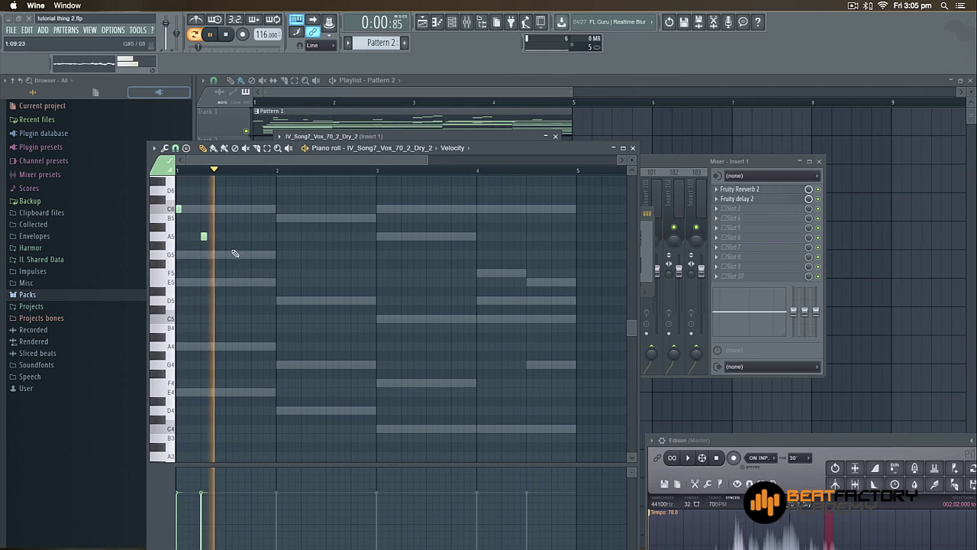
{"action": "key", "text": "space"}
Step: Add a C6 note on the ninth step of bar 1 instead of the trial B5 note and play the pattern
{"action": "double_click", "coordinate": [215, 220]}
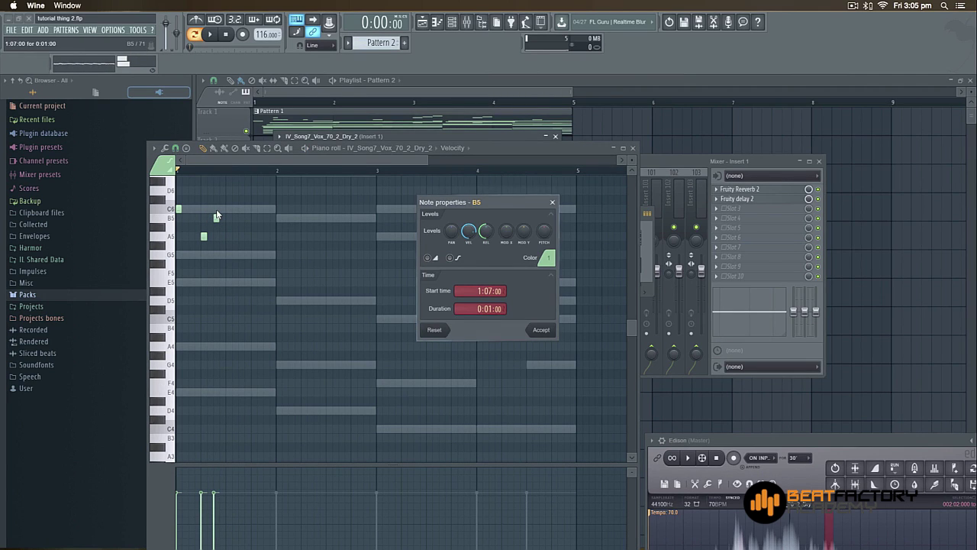
{"action": "left_click", "coordinate": [555, 202]}
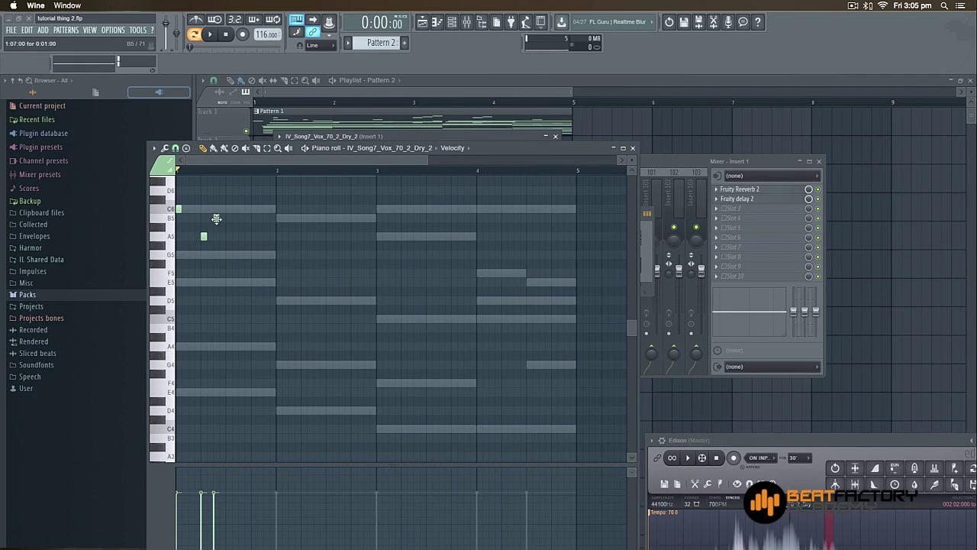
{"action": "left_click", "coordinate": [226, 210]}
{"action": "key", "text": "space"}
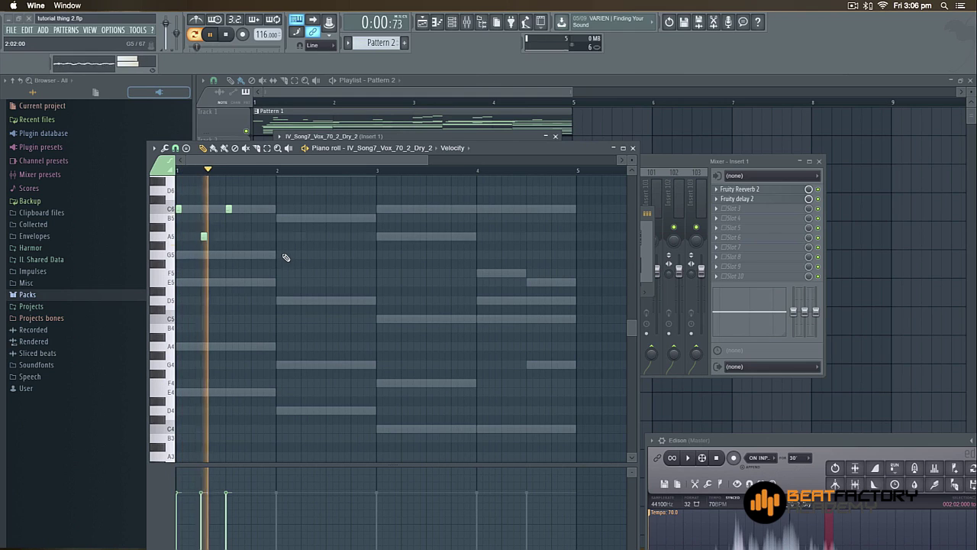
{"action": "key", "text": "space"}
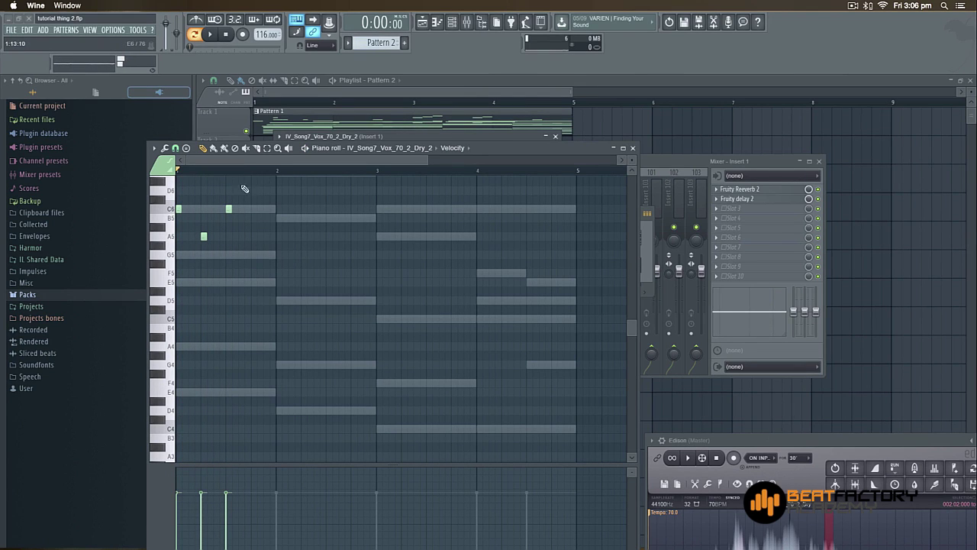
Step: Finish bar 1 with an E6 note on step 13 and an A5 note on step 15, auditioning the melody
{"action": "scroll", "coordinate": [240, 217], "scroll_direction": "up", "scroll_amount": 2}
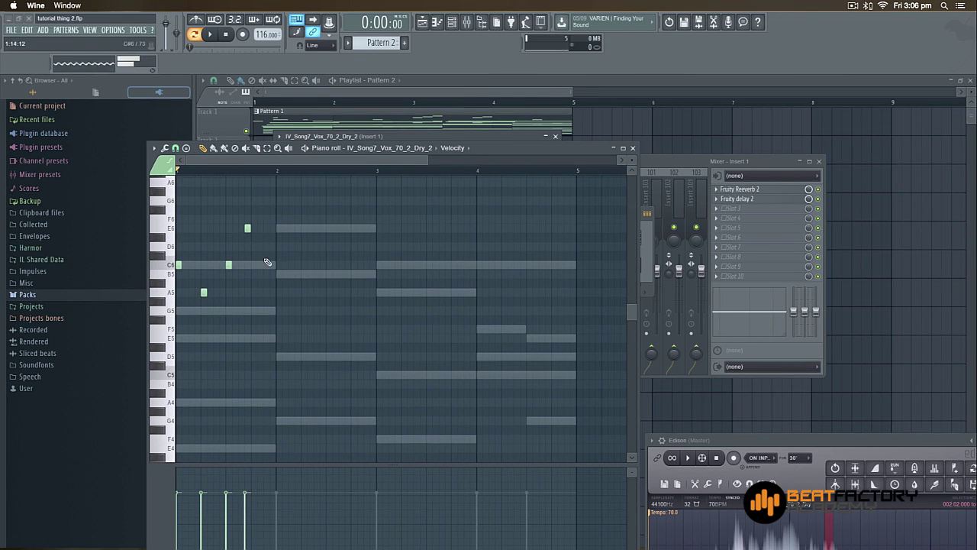
{"action": "left_click", "coordinate": [253, 292]}
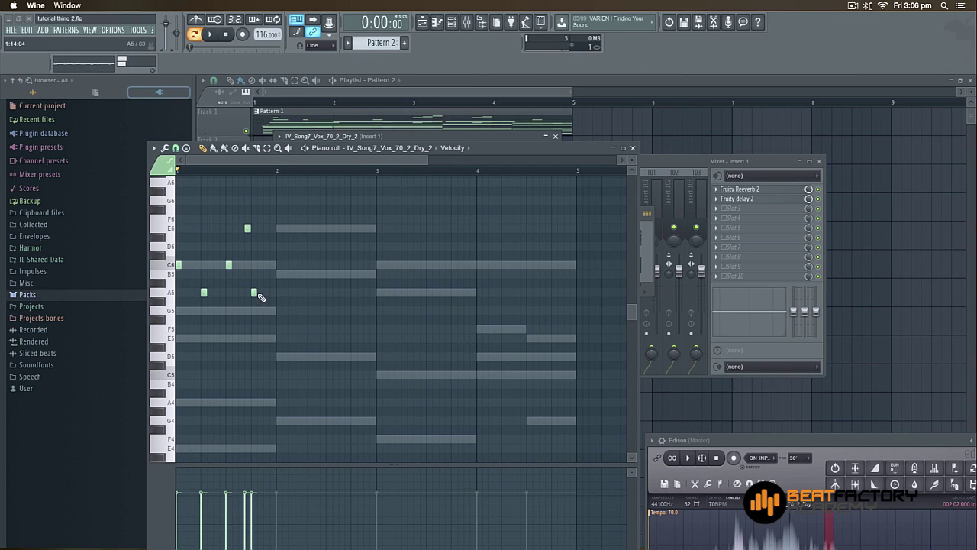
{"action": "left_click_drag", "start_coordinate": [261, 293], "coordinate": [268, 293]}
{"action": "key", "text": "space"}
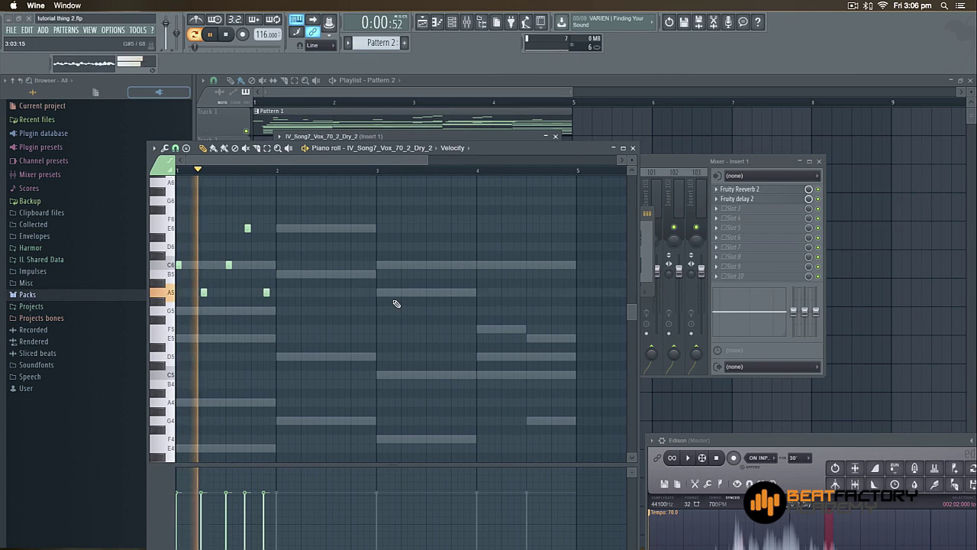
{"action": "key", "text": "space"}
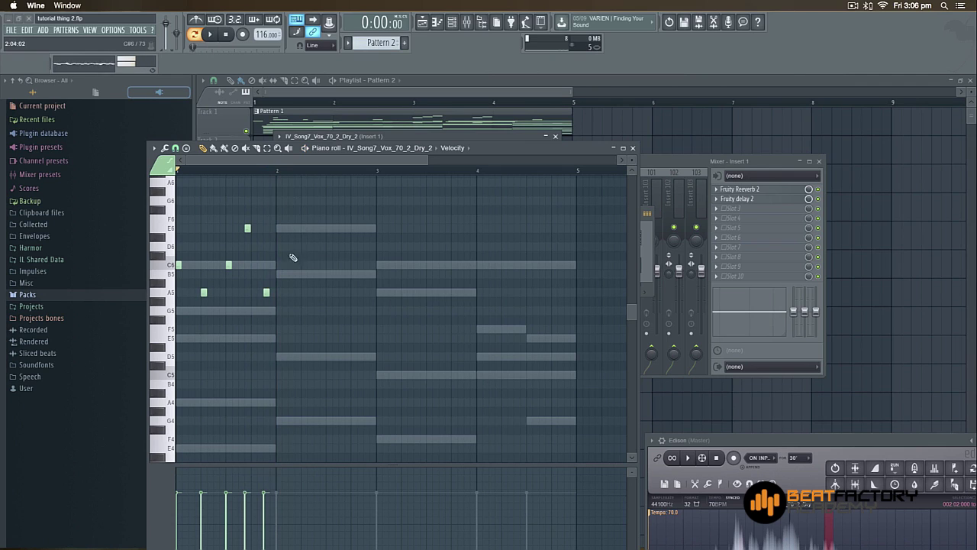
{"action": "key", "text": "space"}
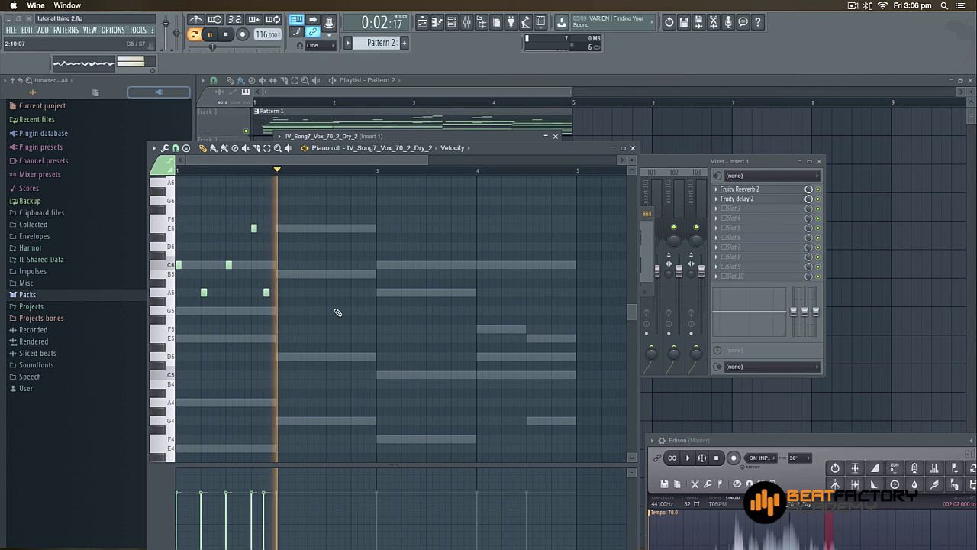
{"action": "key", "text": "space"}
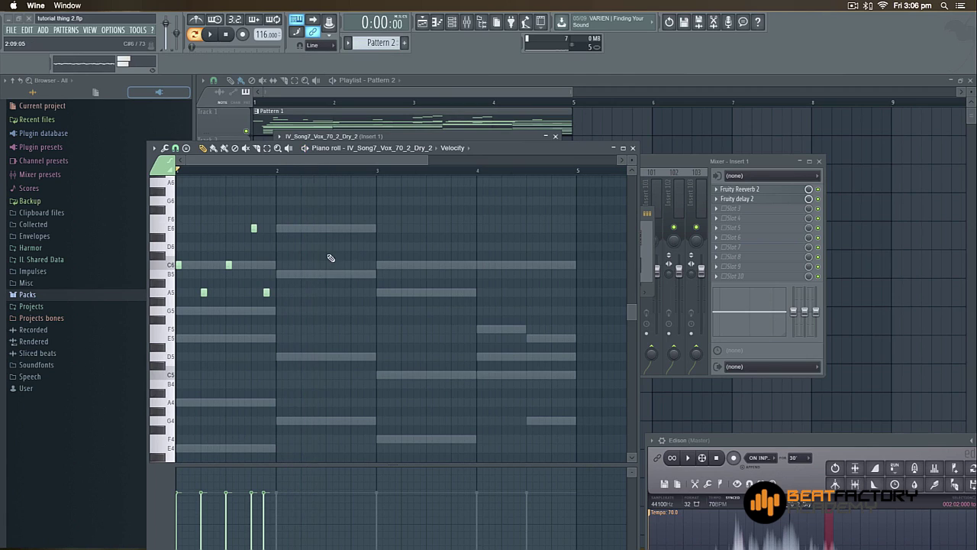
Step: Place an A5 note on step 5 and a B5 note on step 9 of bar 2, and play the melody
{"action": "double_click", "coordinate": [310, 329]}
{"action": "key", "text": "Escape"}
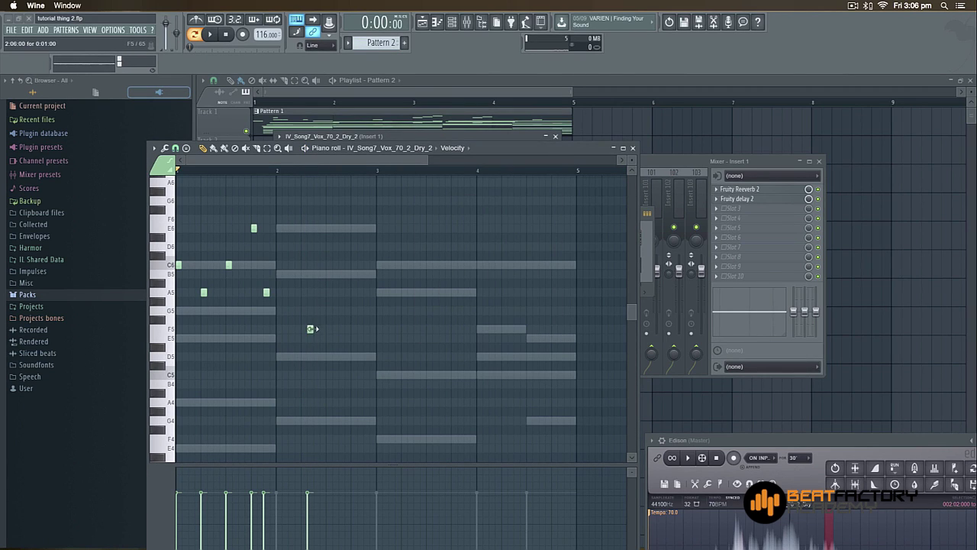
{"action": "left_click", "coordinate": [304, 293]}
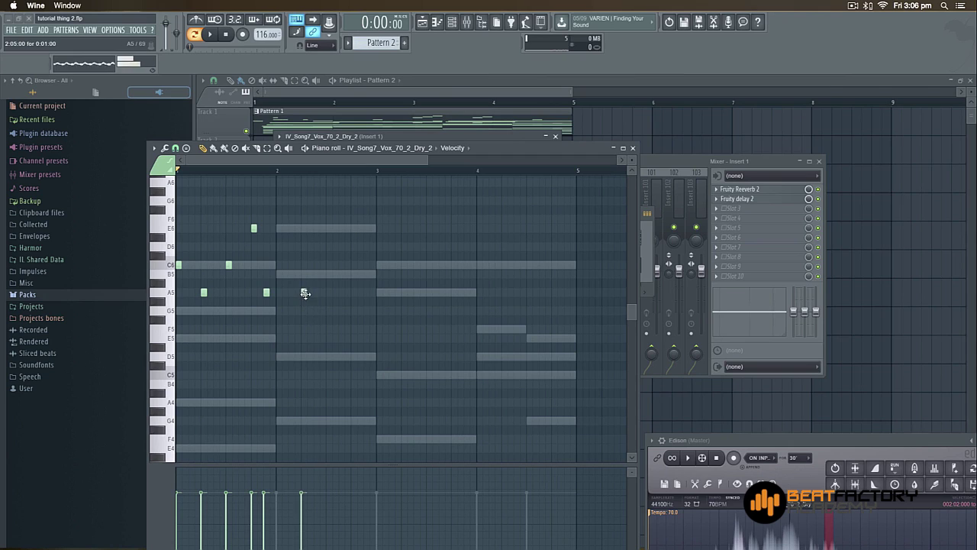
{"action": "left_click", "coordinate": [321, 246]}
{"action": "left_click_drag", "start_coordinate": [322, 245], "coordinate": [316, 275]}
{"action": "key", "text": "space"}
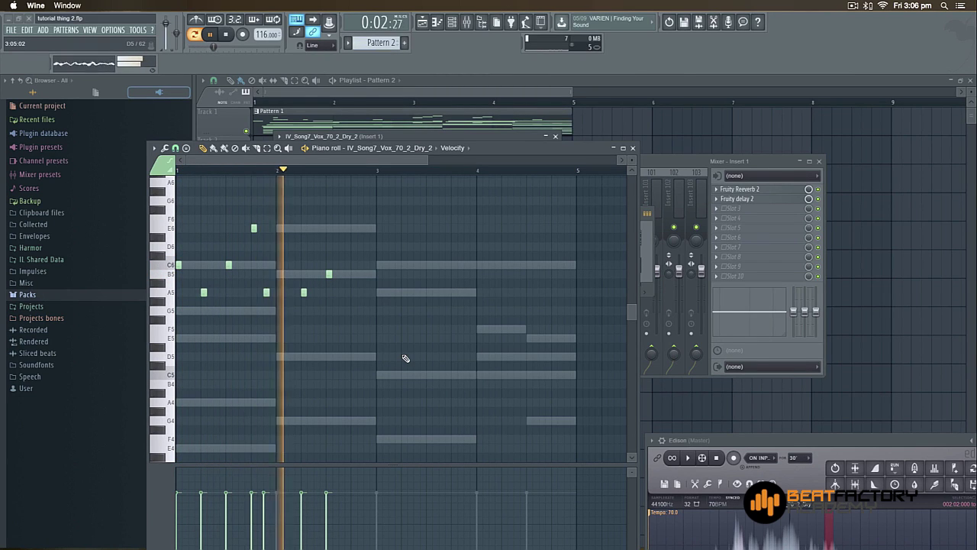
{"action": "key", "text": "space"}
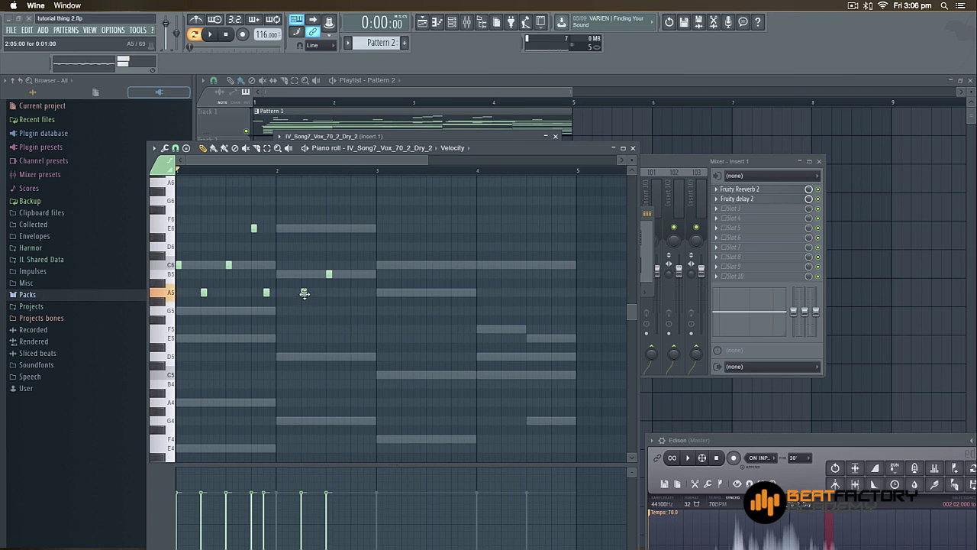
Step: Lower bar 2's first note to G5 and its second note to A5, playing the melody after each change
{"action": "left_click_drag", "start_coordinate": [304, 293], "coordinate": [304, 311]}
{"action": "key", "text": "space"}
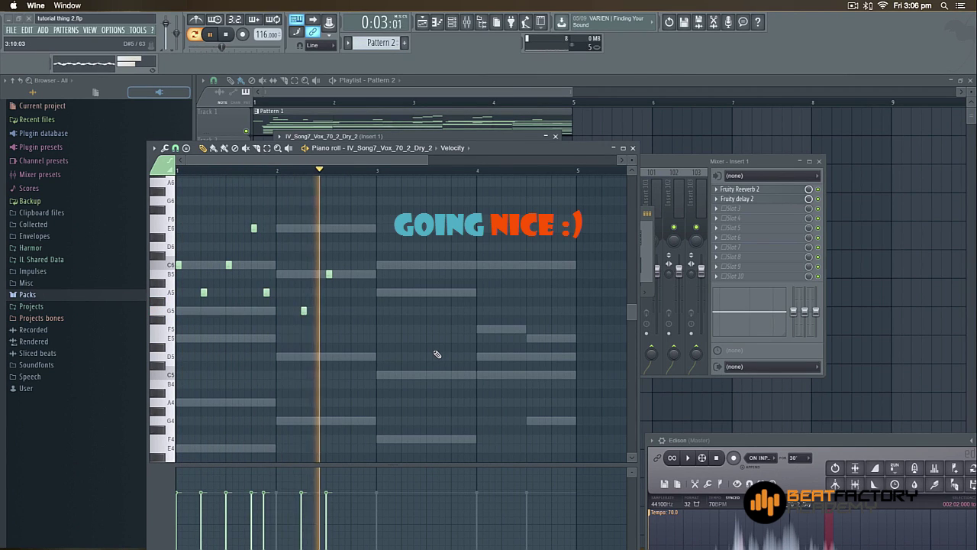
{"action": "key", "text": "space"}
{"action": "left_click_drag", "start_coordinate": [328, 288], "coordinate": [329, 298]}
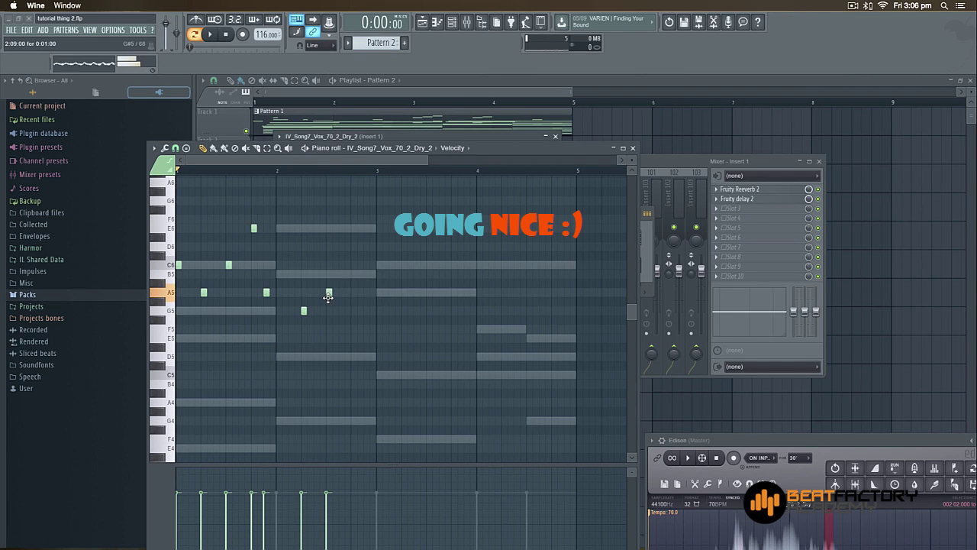
{"action": "key", "text": "space"}
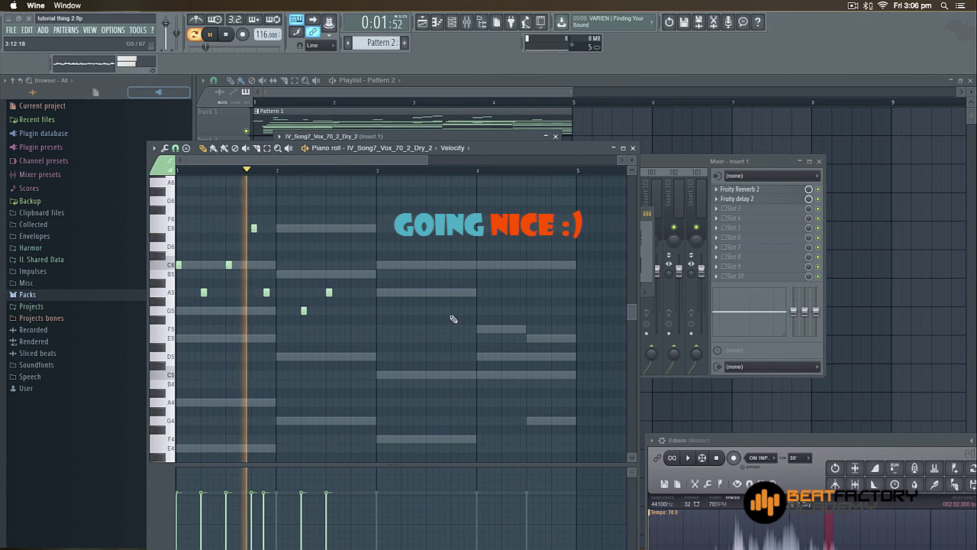
{"action": "key", "text": "space"}
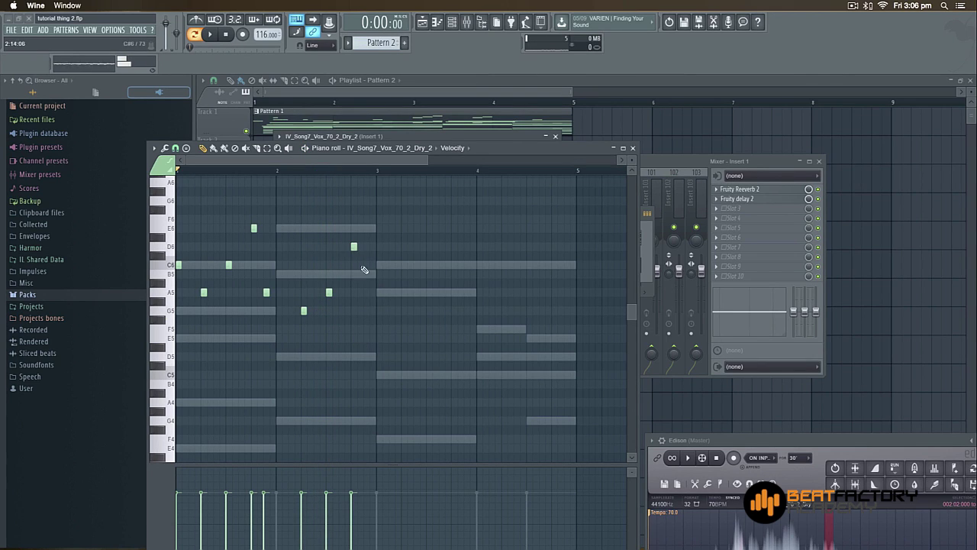
Step: Add a G5 note on step 16 of bar 2, a B5 on step 3 and an A5 on step 8 of bar 3, and play the melody
{"action": "left_click", "coordinate": [364, 329]}
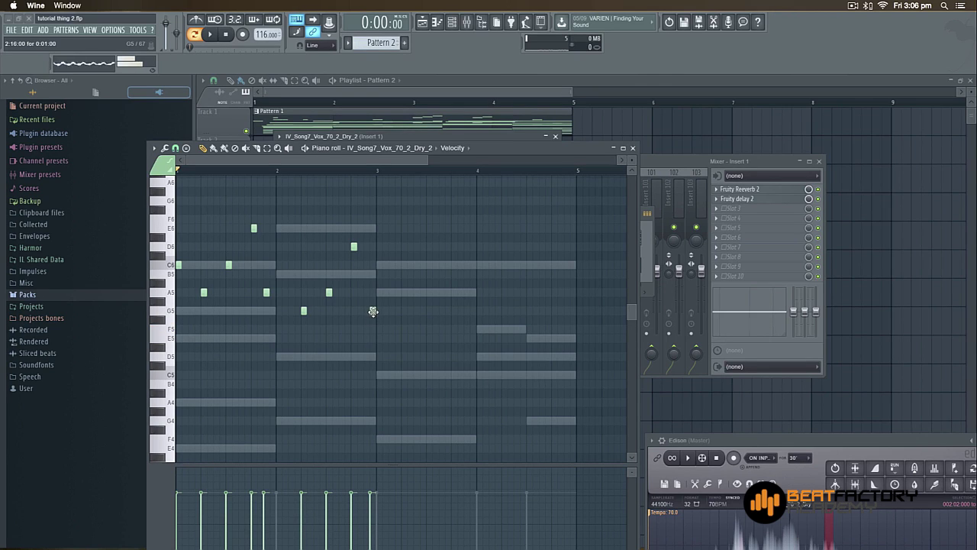
{"action": "left_click", "coordinate": [390, 274]}
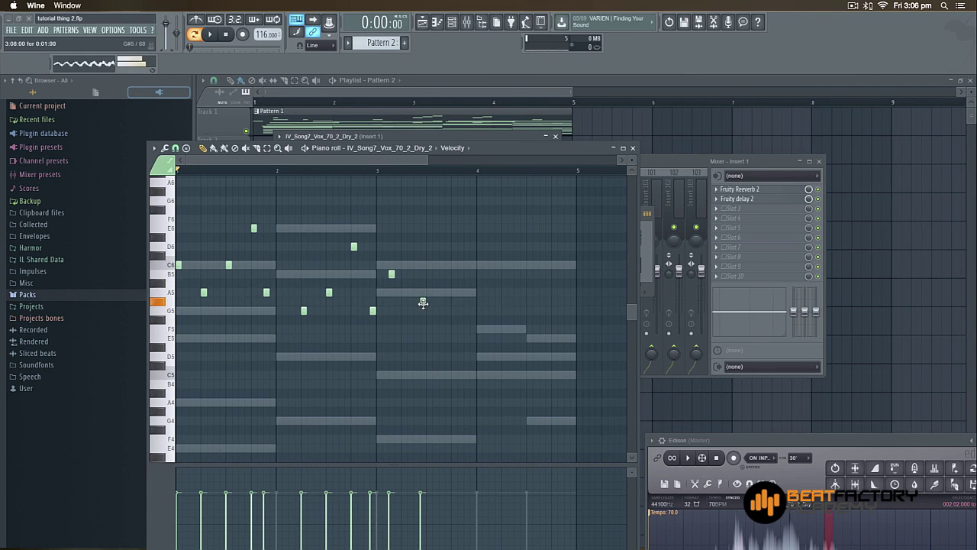
{"action": "left_click_drag", "start_coordinate": [423, 309], "coordinate": [421, 287]}
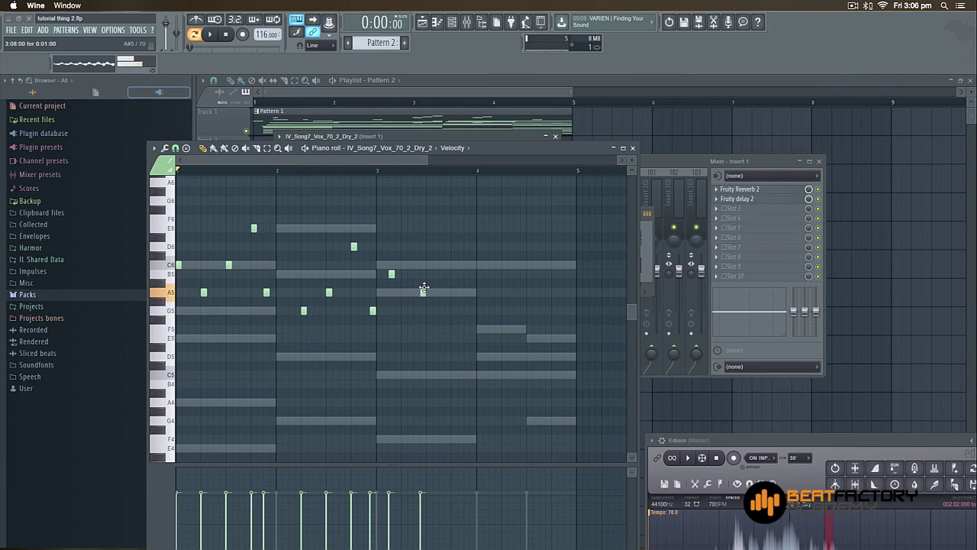
{"action": "key", "text": "space"}
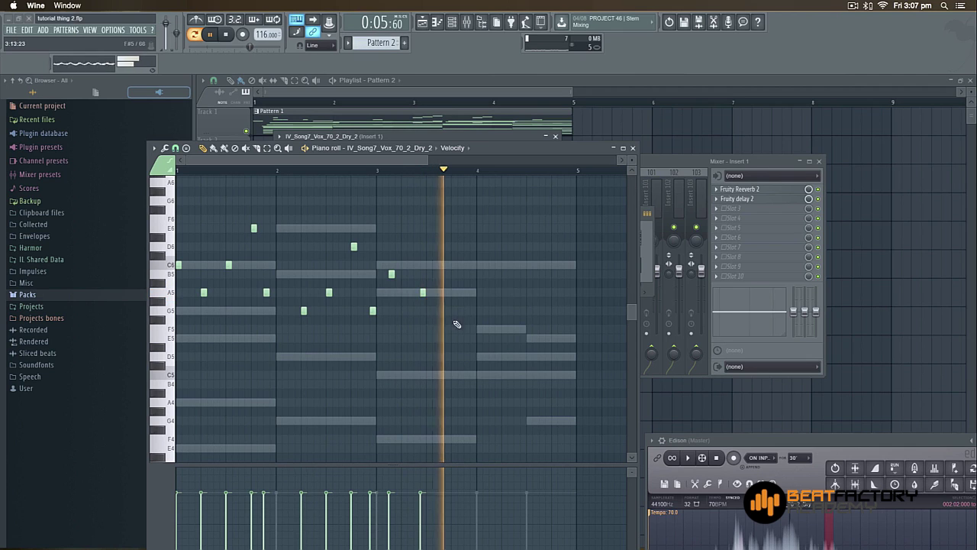
{"action": "key", "text": "space"}
Step: Try bar 3's B5 note on step 4 and play the melody
{"action": "left_click", "coordinate": [393, 274]}
{"action": "key", "text": "space"}
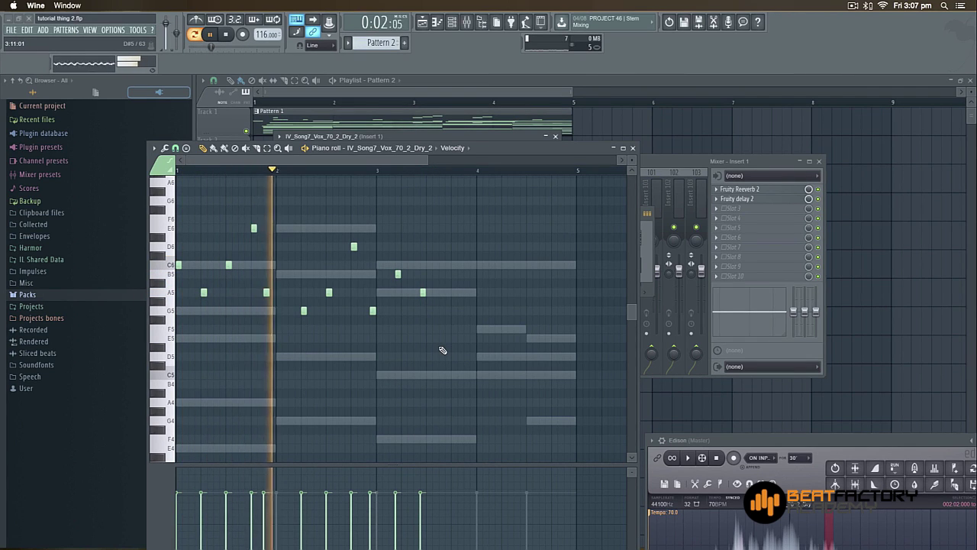
{"action": "key", "text": "space"}
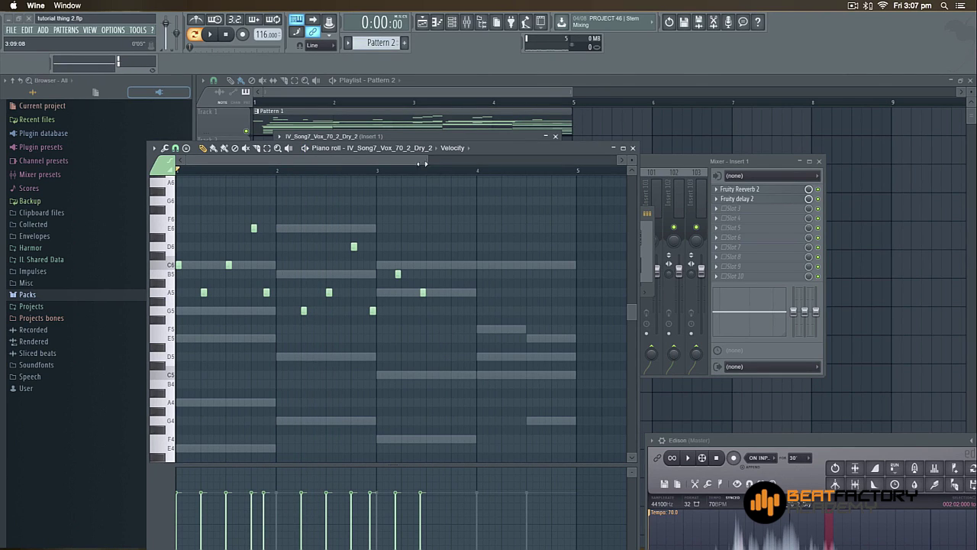
Step: Close the vocal sample's channel settings, reposition the piano roll and replay the melody
{"action": "scroll", "coordinate": [429, 160], "scroll_direction": "down", "scroll_amount": 1}
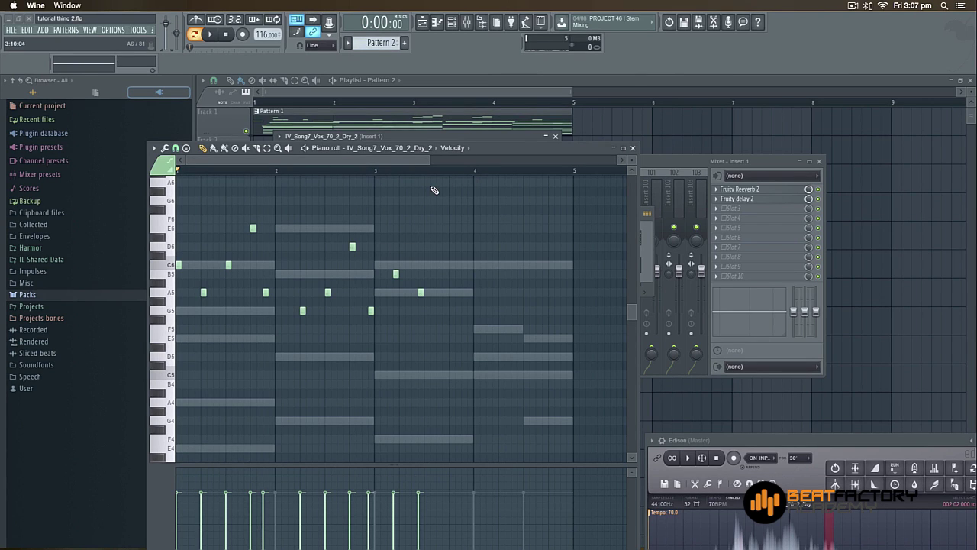
{"action": "left_click_drag", "start_coordinate": [583, 160], "coordinate": [603, 166]}
{"action": "left_click", "coordinate": [555, 137]}
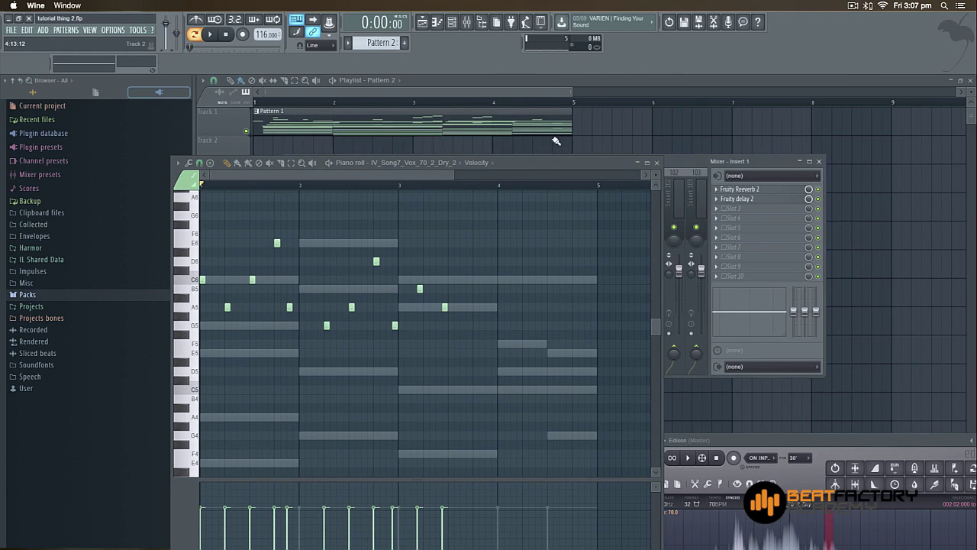
{"action": "left_click_drag", "start_coordinate": [514, 163], "coordinate": [542, 150]}
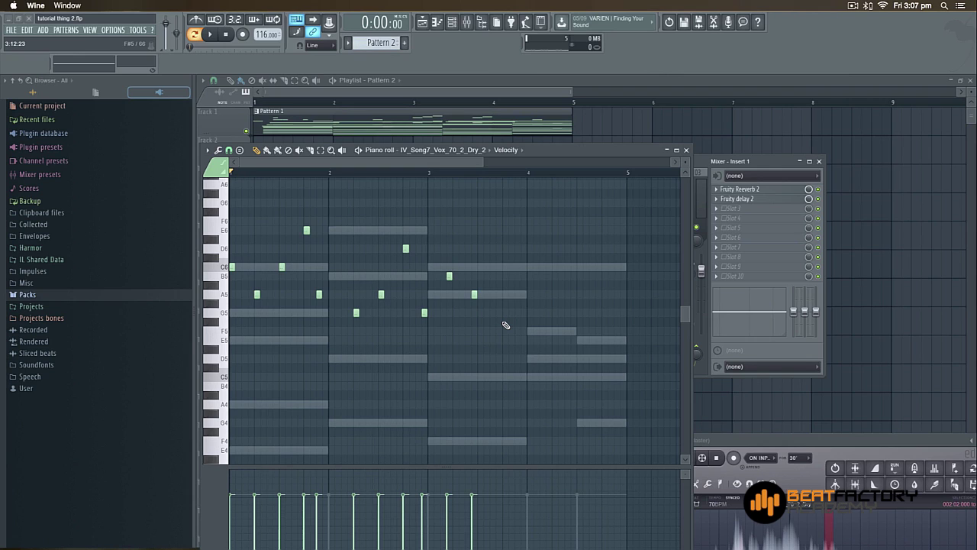
{"action": "key", "text": "space"}
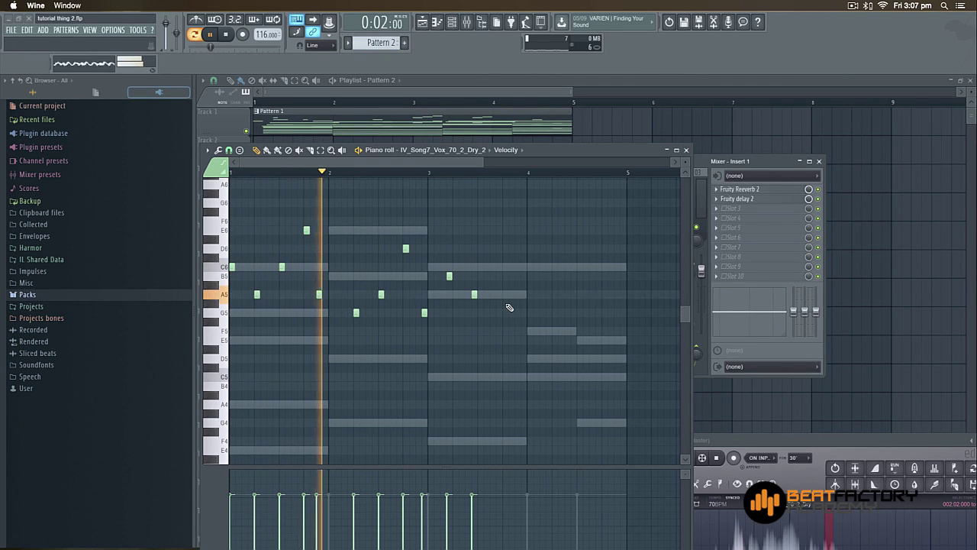
{"action": "key", "text": "space"}
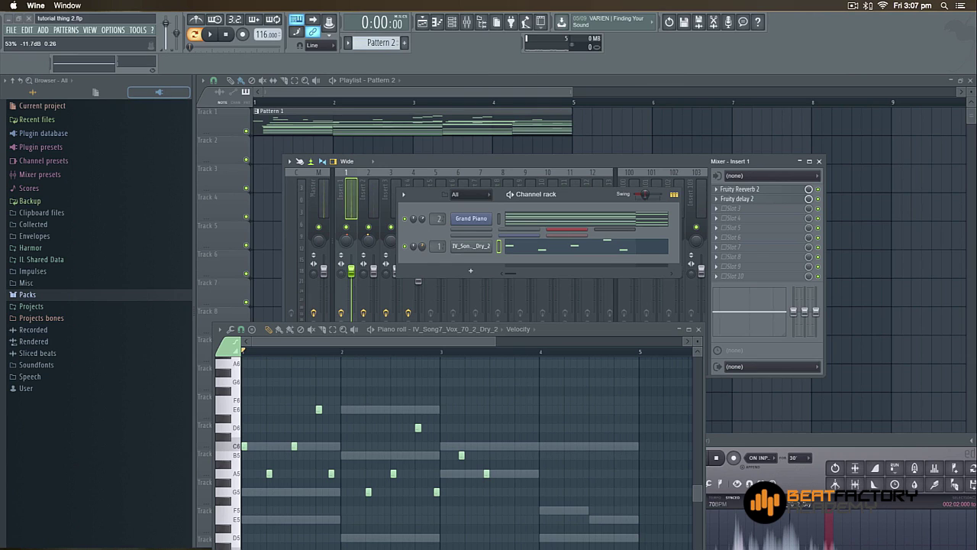
{"action": "left_click_drag", "start_coordinate": [545, 324], "coordinate": [559, 179]}
{"action": "key", "text": "space"}
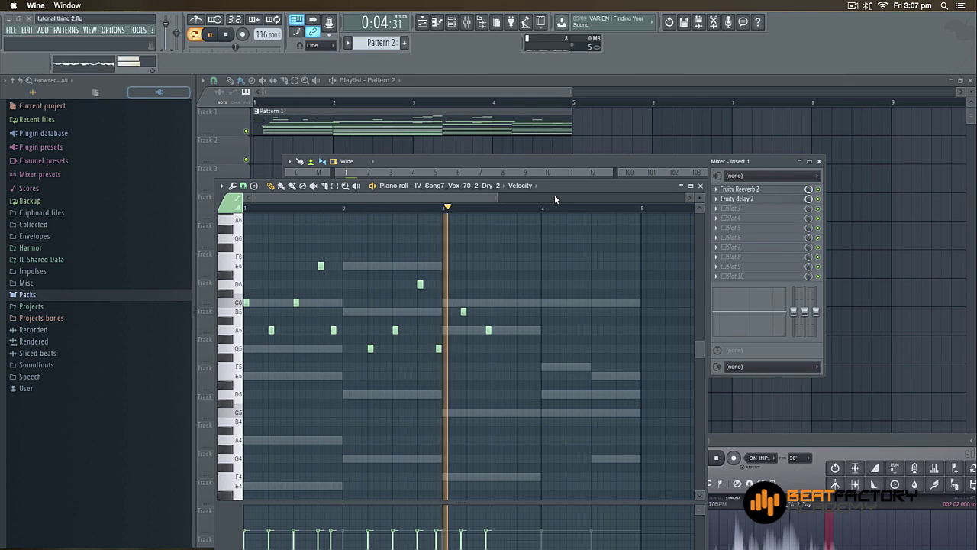
Step: Move bar 3's B5 note to step 2 and its A5 note to step 5, playing the melody after each change
{"action": "key", "text": "space"}
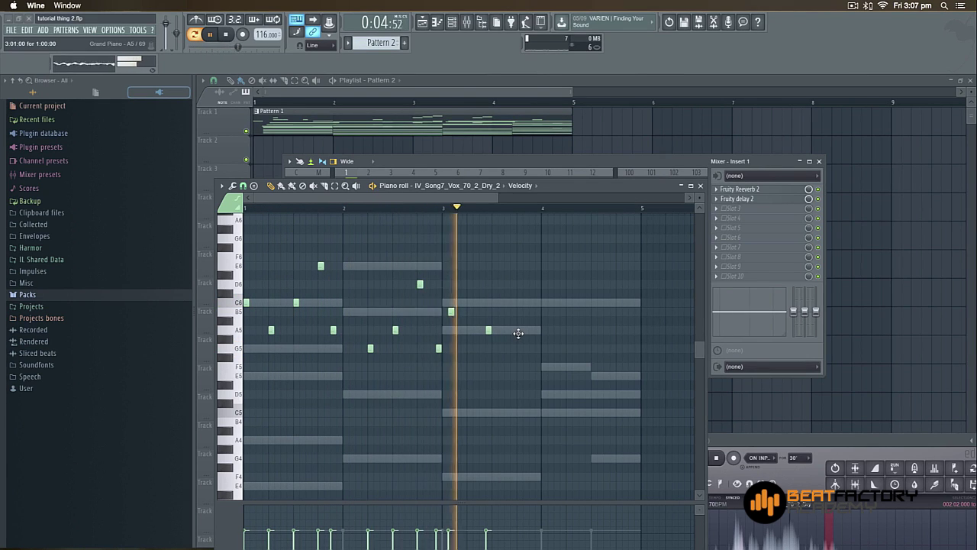
{"action": "key", "text": "space"}
{"action": "key", "text": "space"}
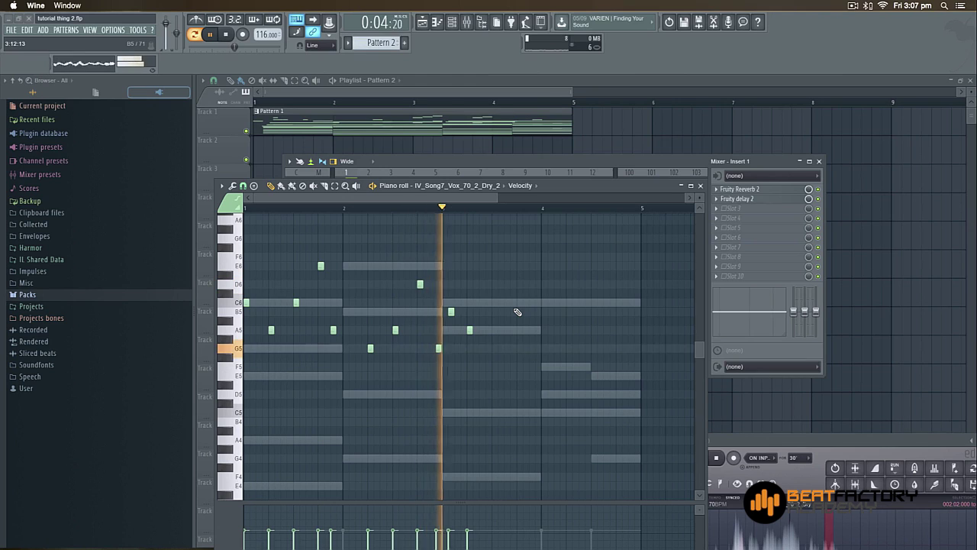
Step: Add D6 and G5 notes on steps 13 and 16 of bar 3 and B5 and A5 notes on steps 2 and 5 of bar 4, and play
{"action": "key", "text": "space"}
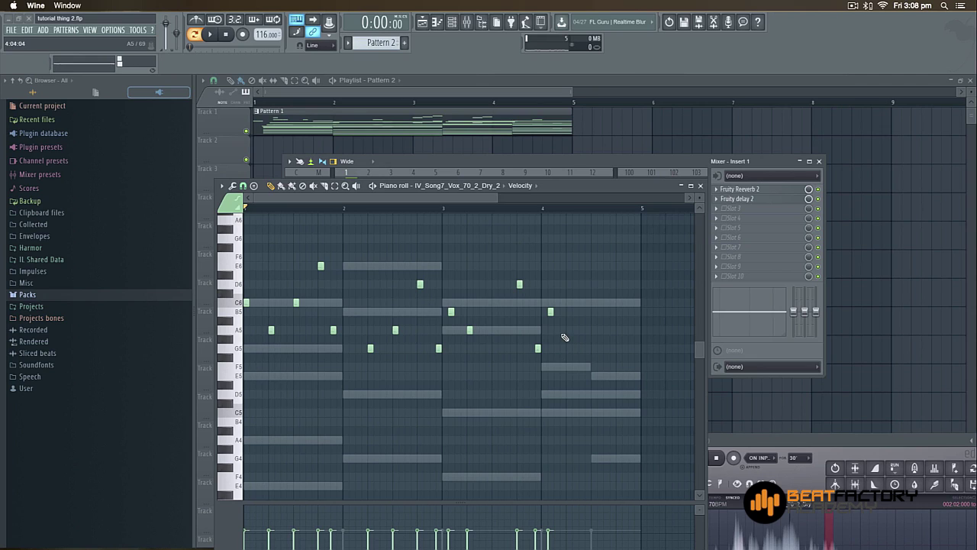
{"action": "left_click", "coordinate": [564, 330]}
{"action": "left_click_drag", "start_coordinate": [563, 331], "coordinate": [569, 331]}
{"action": "key", "text": "space"}
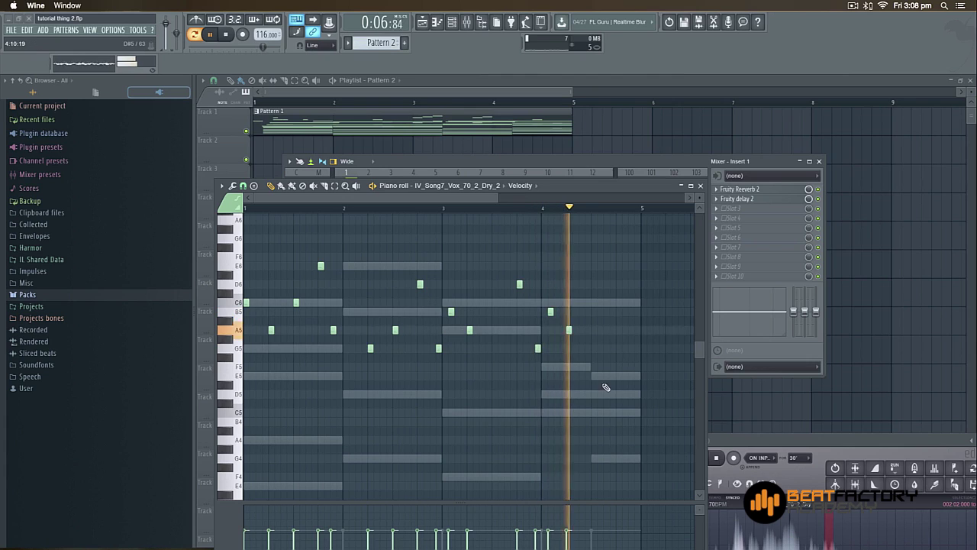
{"action": "key", "text": "space"}
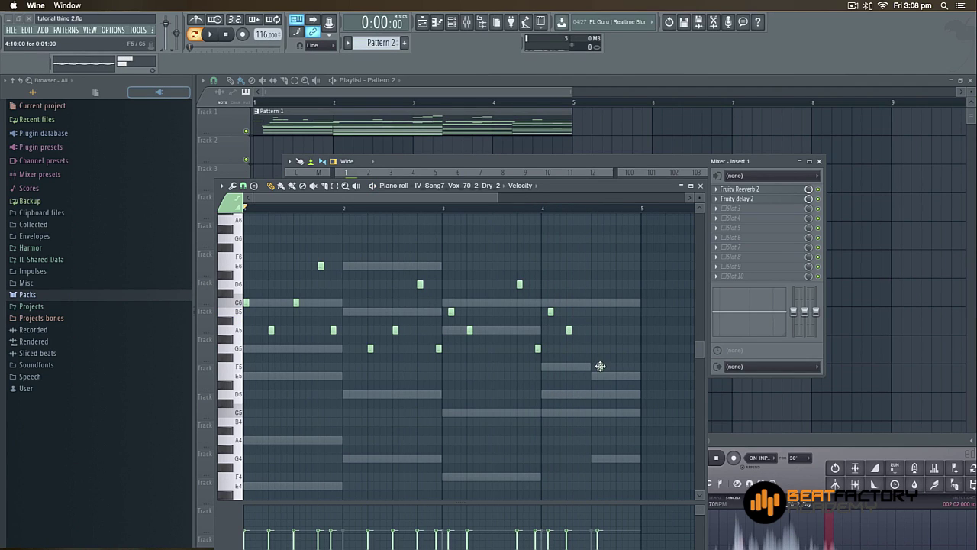
Step: Place an E5 note on step 9 and an A5 on step 13 of bar 4, and raise the E5 to G5 while playing the melody
{"action": "left_click_drag", "start_coordinate": [600, 367], "coordinate": [596, 378]}
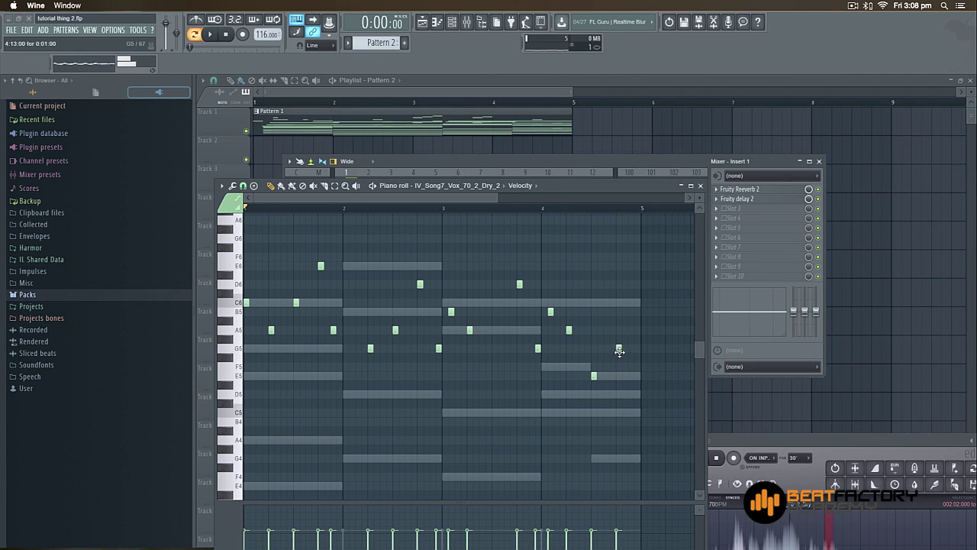
{"action": "left_click", "coordinate": [619, 330]}
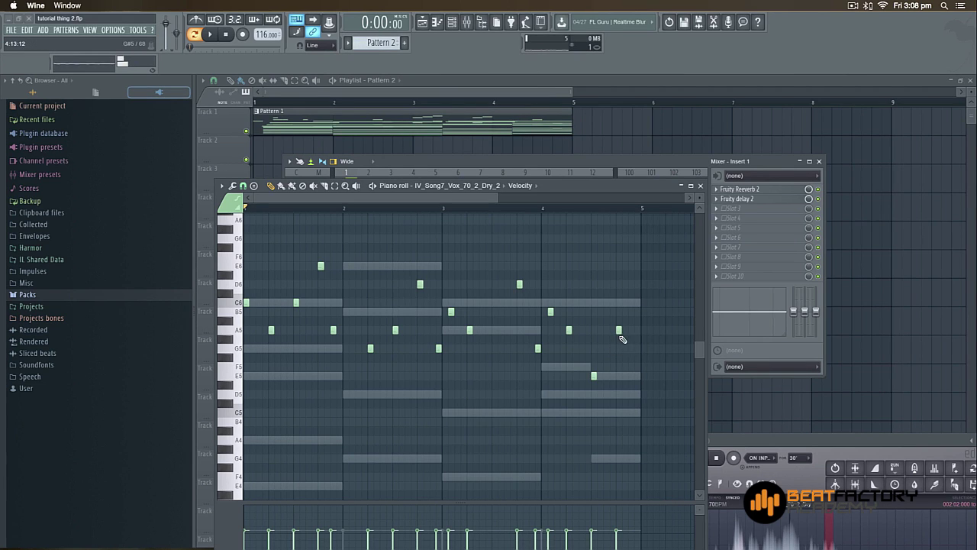
{"action": "key", "text": "space"}
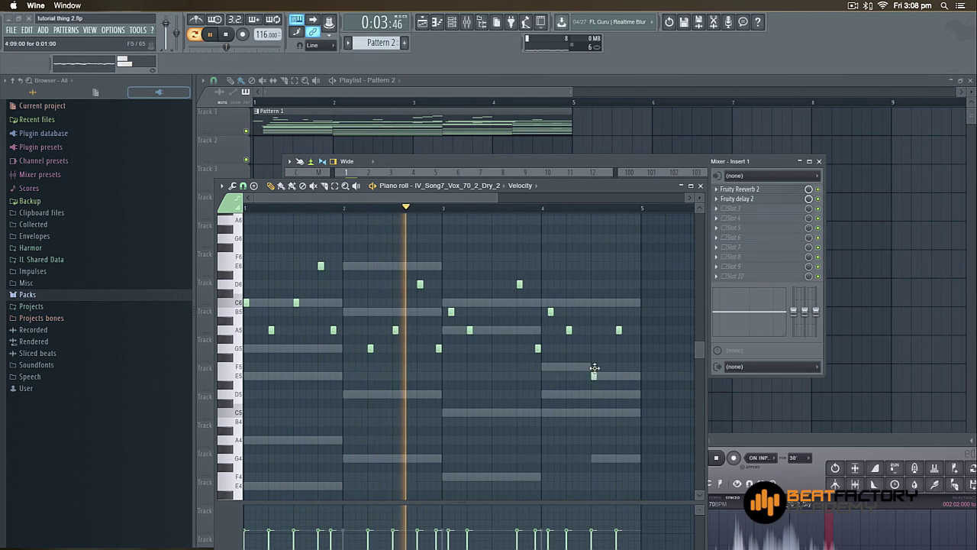
{"action": "left_click_drag", "start_coordinate": [596, 349], "coordinate": [604, 351]}
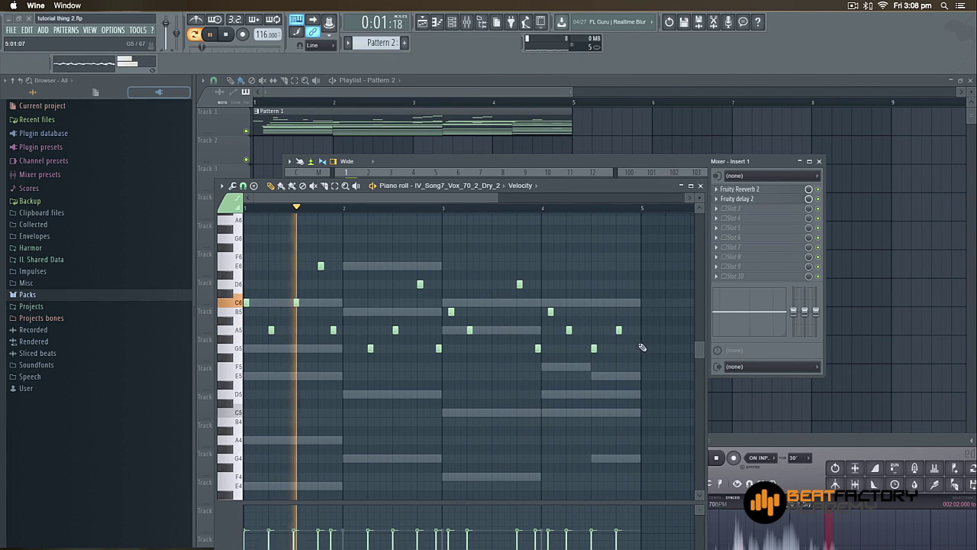
{"action": "key", "text": "space"}
Step: Reposition, zoom out and close the vocal sample's piano roll
{"action": "left_click_drag", "start_coordinate": [561, 190], "coordinate": [557, 198]}
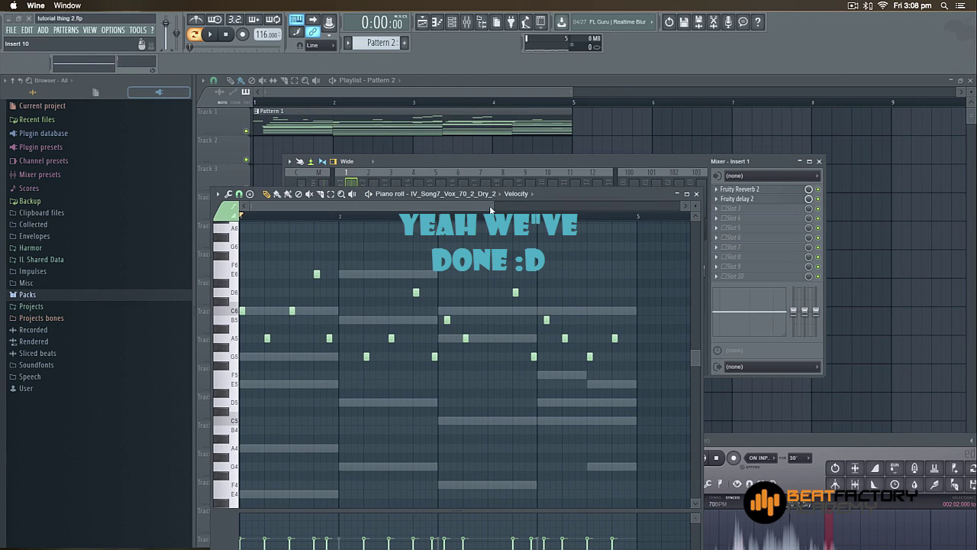
{"action": "left_click_drag", "start_coordinate": [490, 210], "coordinate": [568, 219]}
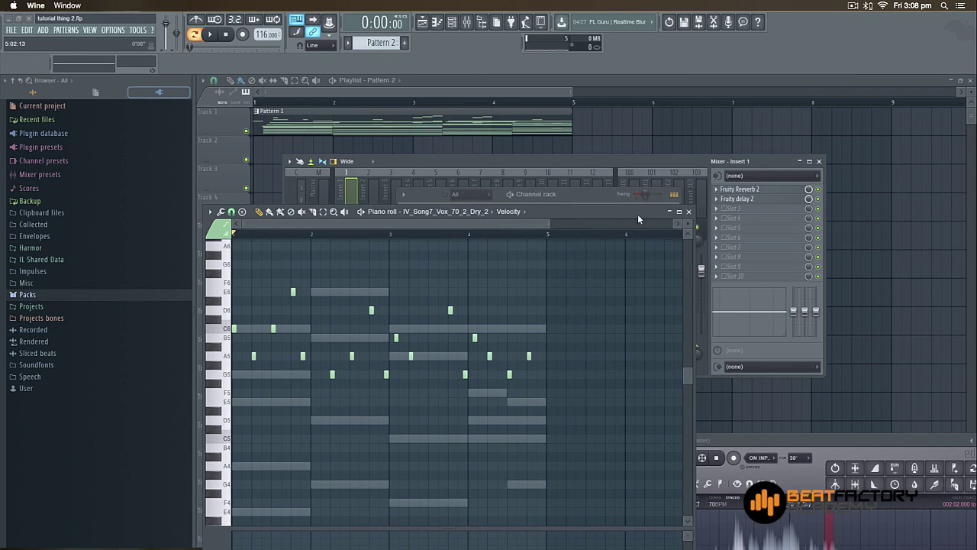
{"action": "left_click", "coordinate": [689, 212]}
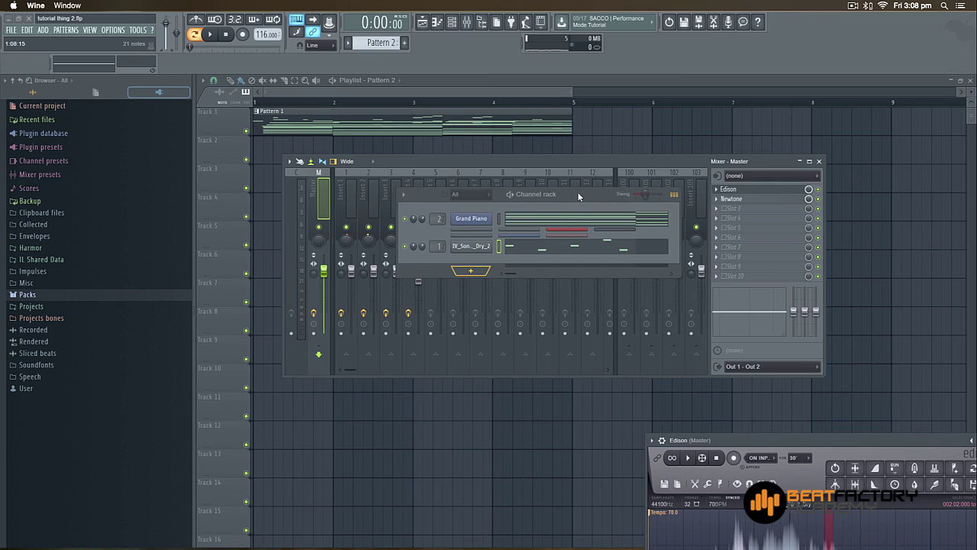
Step: Bring up the Edison editor from the Master track's effects and move its window over the mixer
{"action": "mouse_move", "coordinate": [577, 191]}
{"action": "left_mouse_down"}
{"action": "mouse_move", "coordinate": [581, 154]}
{"action": "mouse_move", "coordinate": [574, 174]}
{"action": "left_mouse_up"}
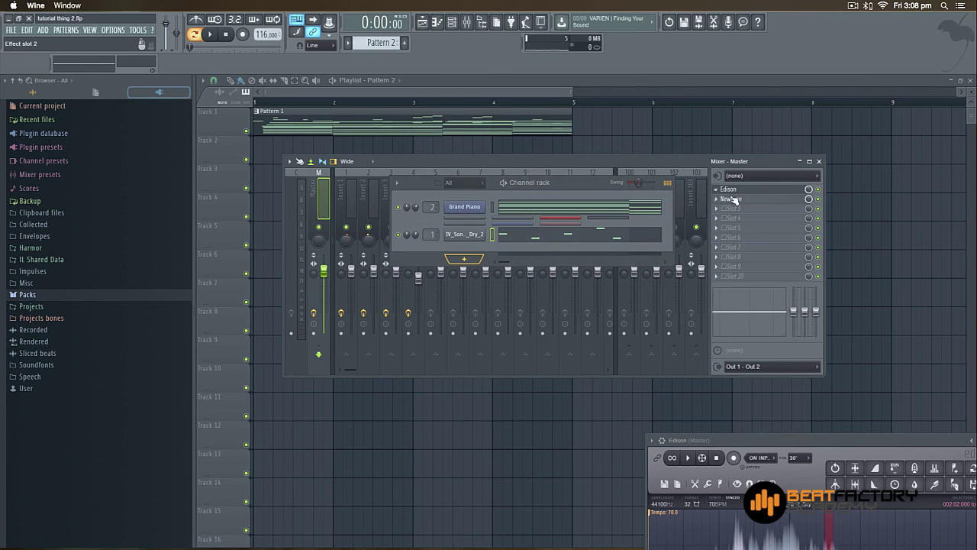
{"action": "left_click", "coordinate": [733, 197]}
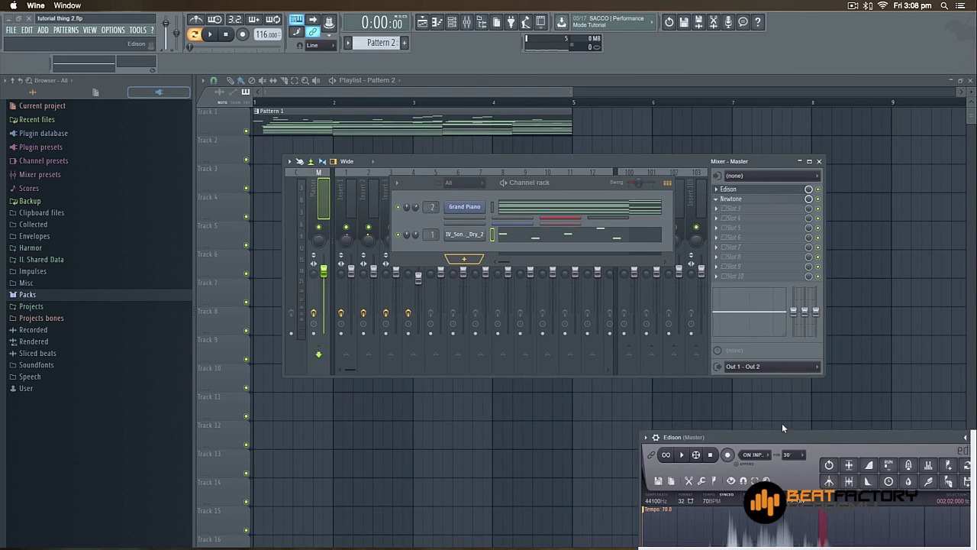
{"action": "left_click_drag", "start_coordinate": [812, 440], "coordinate": [480, 160]}
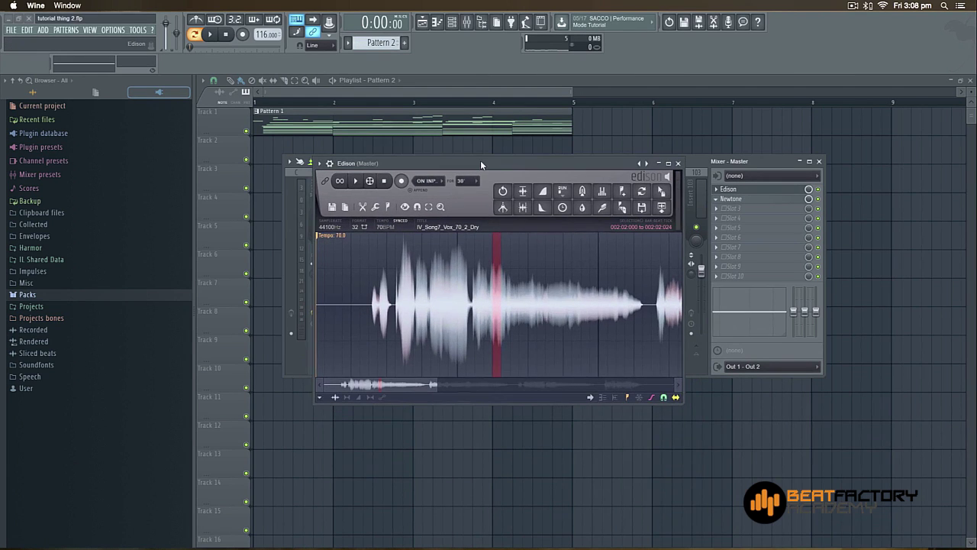
Step: Replace the Edison selection with the vocal slice from 002:02:024 to 002:02:048
{"action": "left_click", "coordinate": [408, 163]}
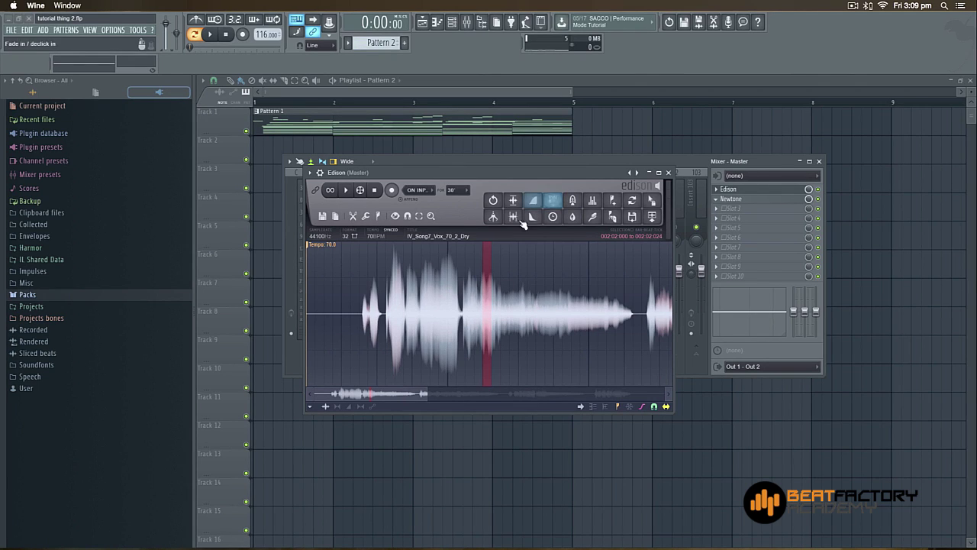
{"action": "left_click", "coordinate": [484, 287]}
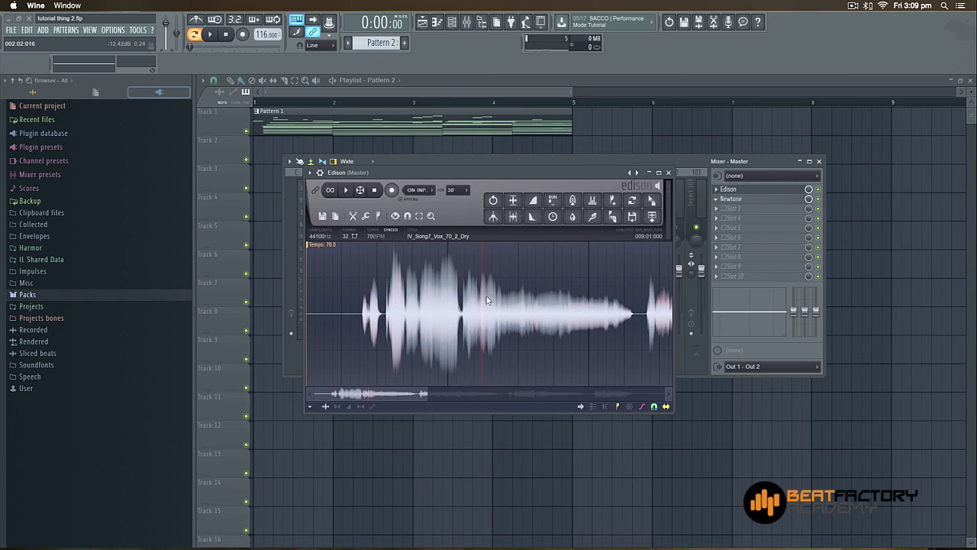
{"action": "mouse_move", "coordinate": [486, 298]}
{"action": "left_mouse_down"}
{"action": "mouse_move", "coordinate": [498, 294]}
{"action": "mouse_move", "coordinate": [492, 306]}
{"action": "mouse_move", "coordinate": [501, 305]}
{"action": "left_mouse_up"}
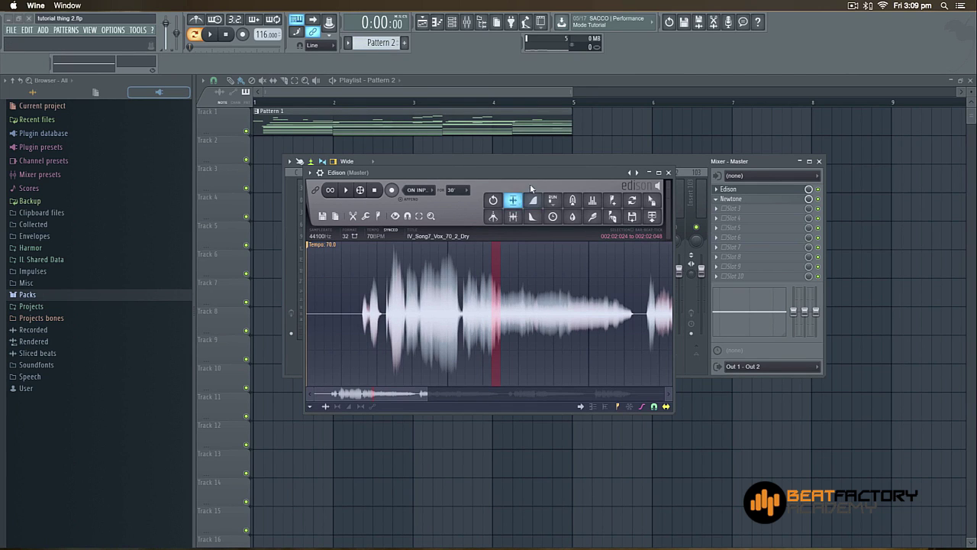
Step: Open the vocal sample's channel settings and move the channel rack and Edison aside to uncover its root note keyboard
{"action": "left_click_drag", "start_coordinate": [530, 183], "coordinate": [619, 324]}
{"action": "left_click", "coordinate": [463, 248]}
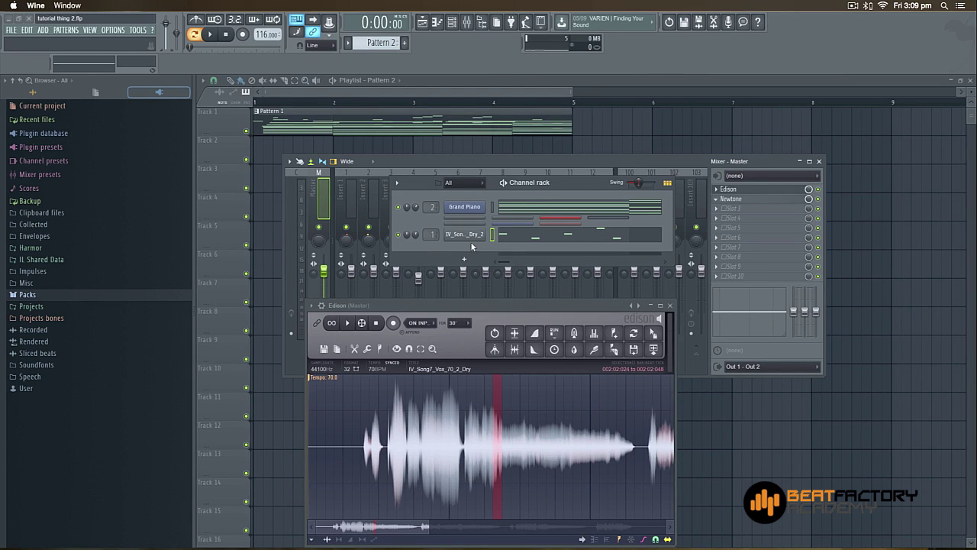
{"action": "left_click", "coordinate": [467, 235]}
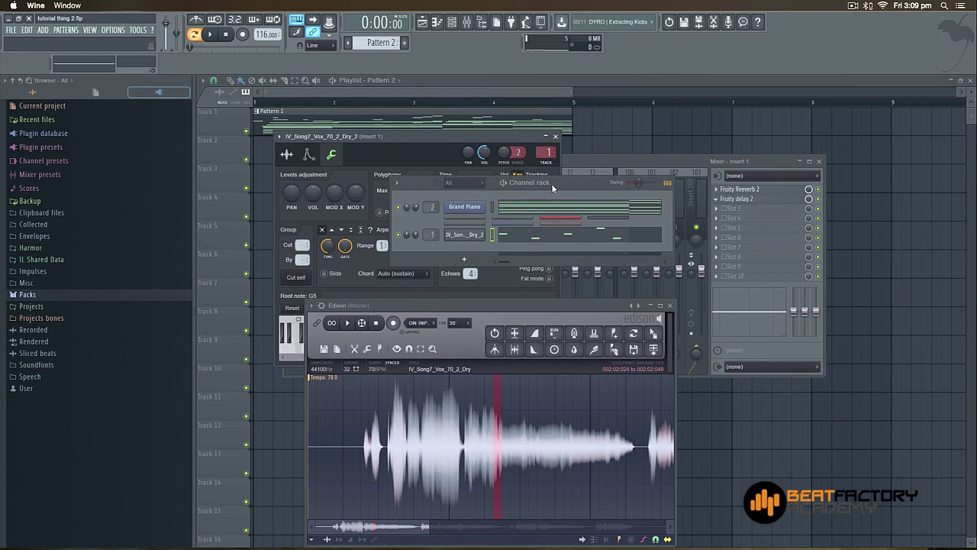
{"action": "left_click_drag", "start_coordinate": [552, 183], "coordinate": [648, 197]}
{"action": "left_click_drag", "start_coordinate": [448, 301], "coordinate": [447, 360]}
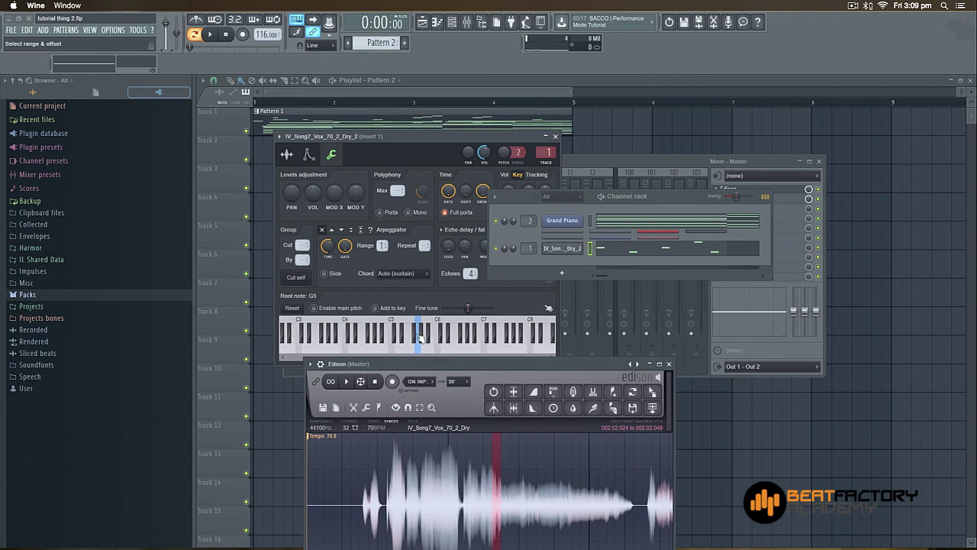
Step: Show the DirectWave sampler holding the vocal sample and move its window fully into view
{"action": "left_click", "coordinate": [286, 154]}
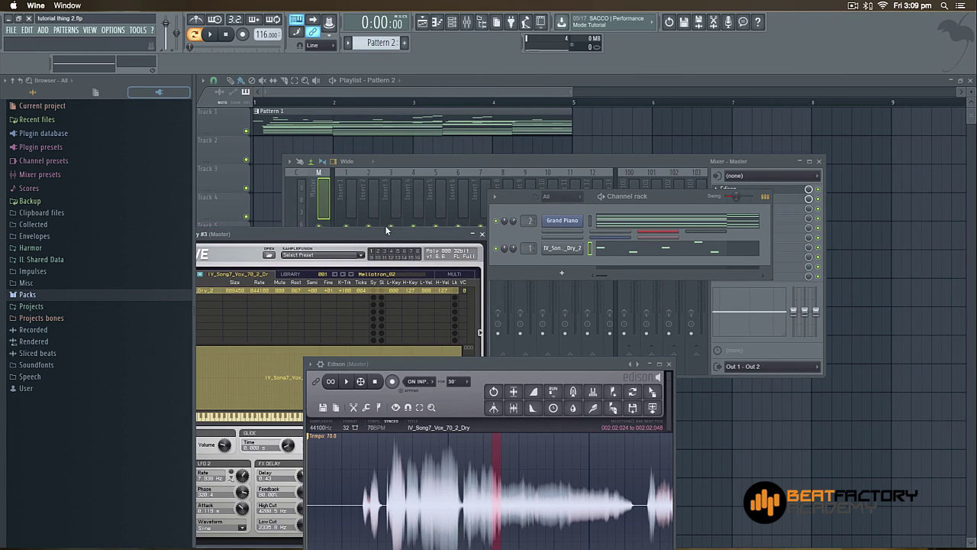
{"action": "left_click_drag", "start_coordinate": [387, 231], "coordinate": [548, 206]}
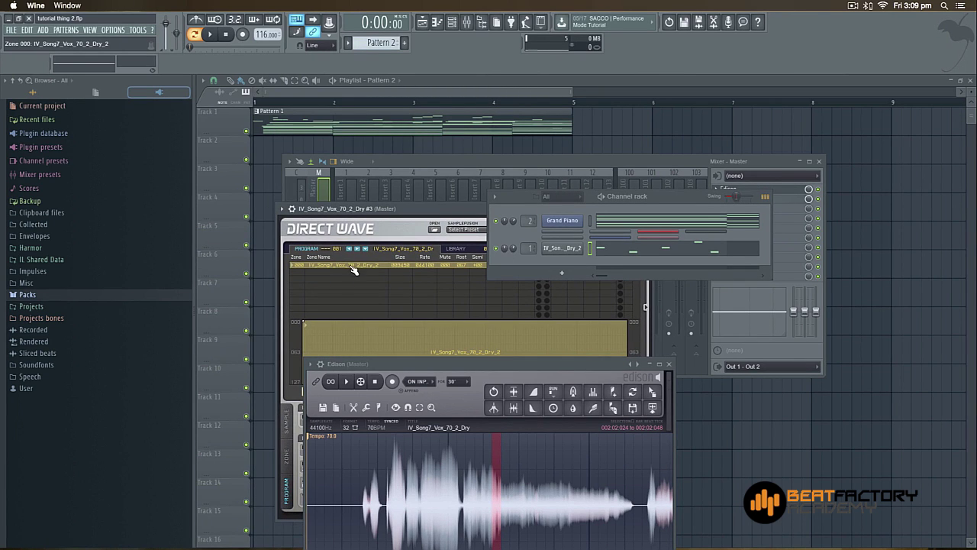
Step: Delete the vocal sample's zone from the DirectWave program, leaving its zone list empty
{"action": "left_click_drag", "start_coordinate": [397, 212], "coordinate": [378, 213]}
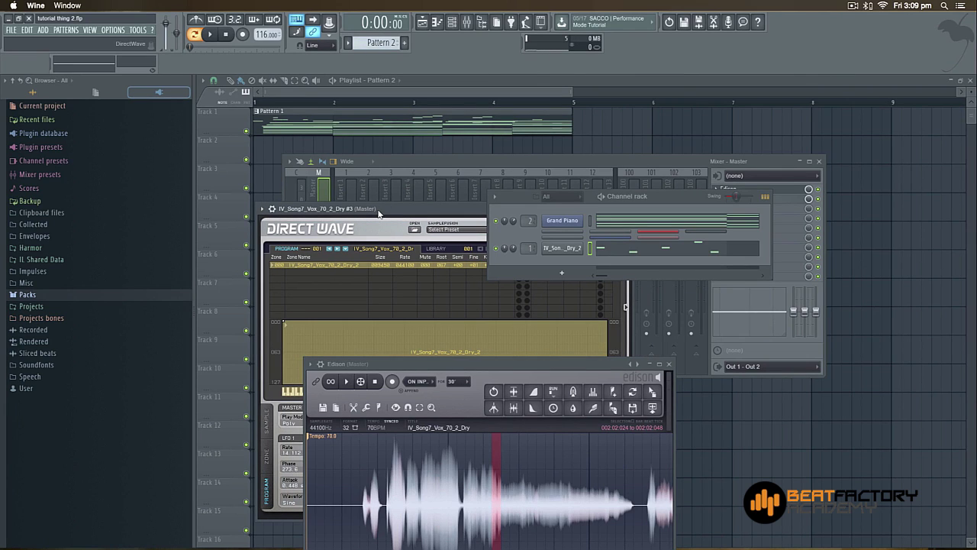
{"action": "right_click", "coordinate": [298, 267]}
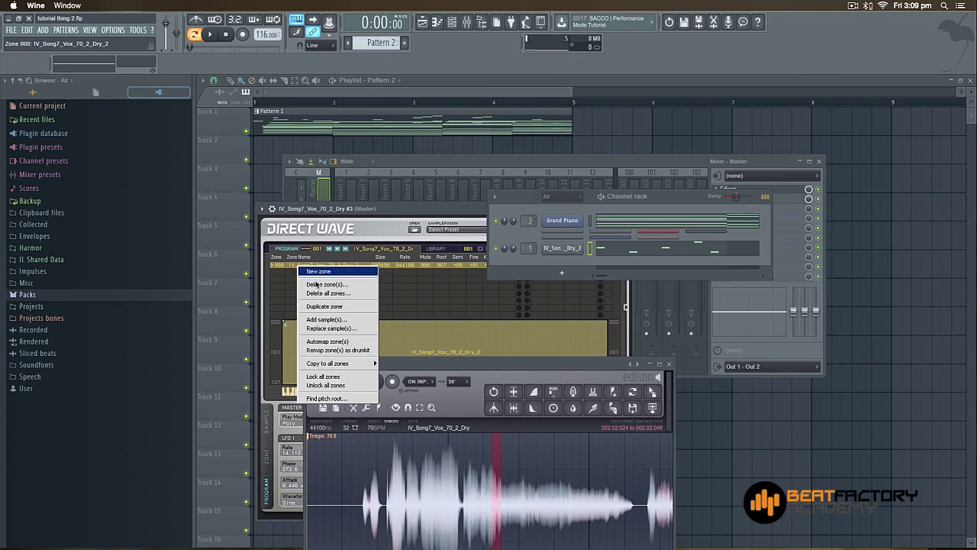
{"action": "left_click", "coordinate": [328, 284]}
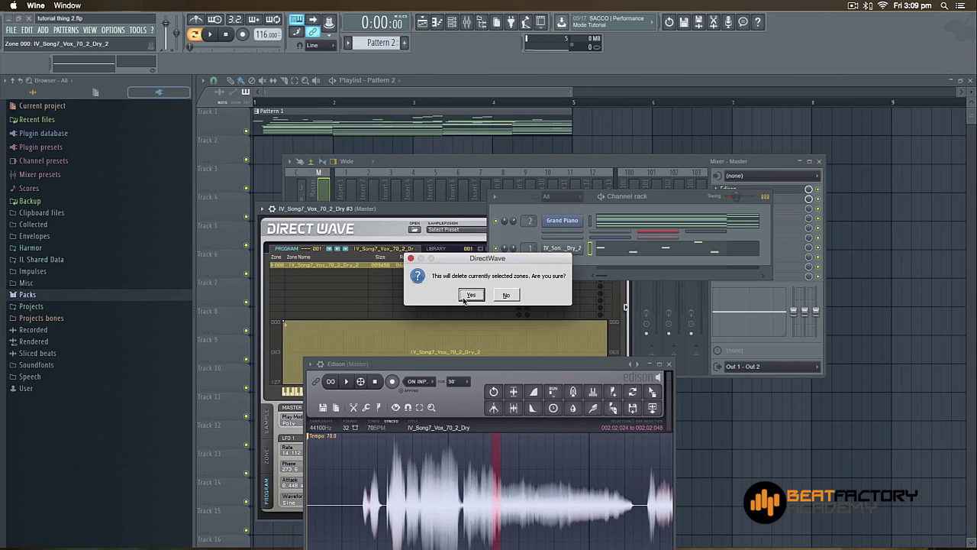
{"action": "left_click", "coordinate": [464, 300]}
Step: Move the Edison window lower to clear the mixer and close the DirectWave window
{"action": "left_click_drag", "start_coordinate": [417, 215], "coordinate": [440, 199]}
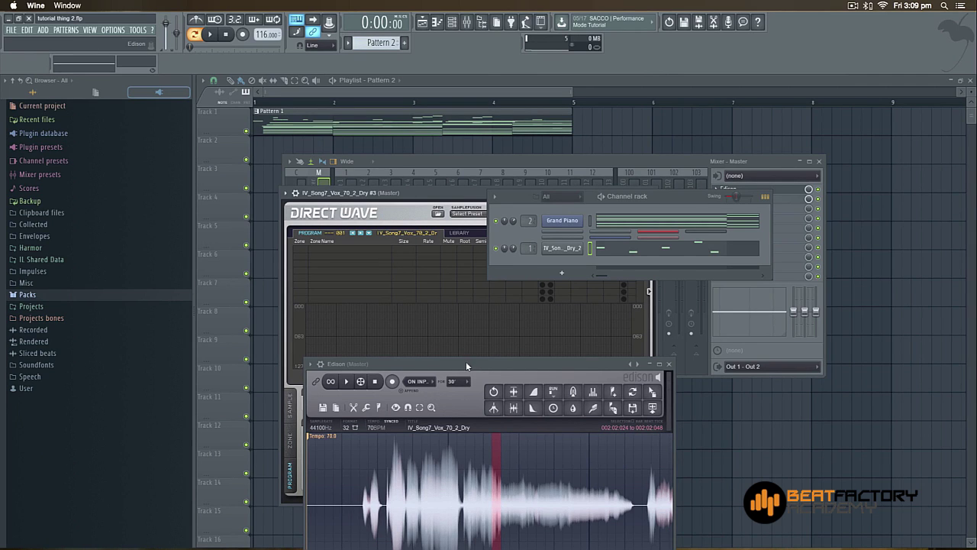
{"action": "mouse_move", "coordinate": [467, 364]}
{"action": "left_mouse_down"}
{"action": "mouse_move", "coordinate": [459, 391]}
{"action": "mouse_move", "coordinate": [458, 376]}
{"action": "left_mouse_up"}
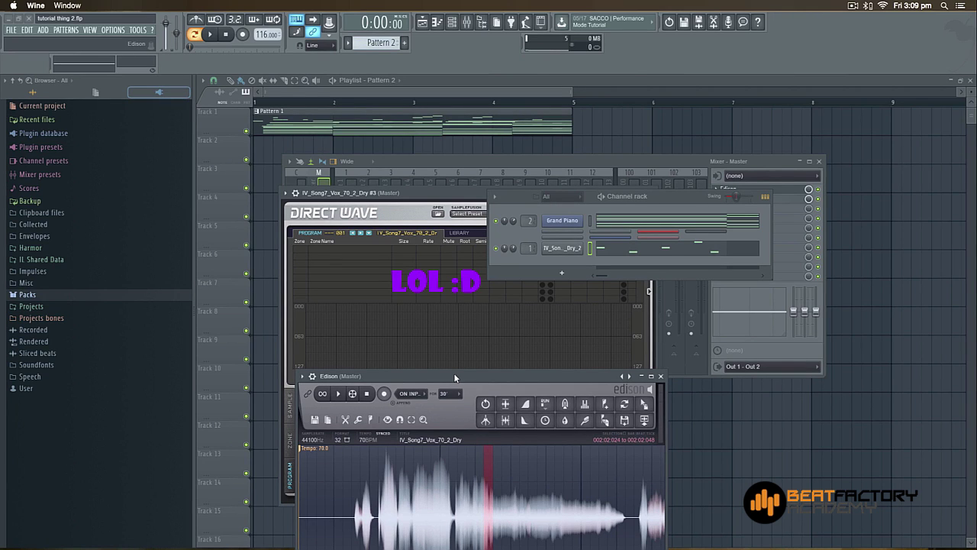
{"action": "left_click_drag", "start_coordinate": [477, 379], "coordinate": [456, 396]}
{"action": "left_click_drag", "start_coordinate": [462, 197], "coordinate": [359, 217]}
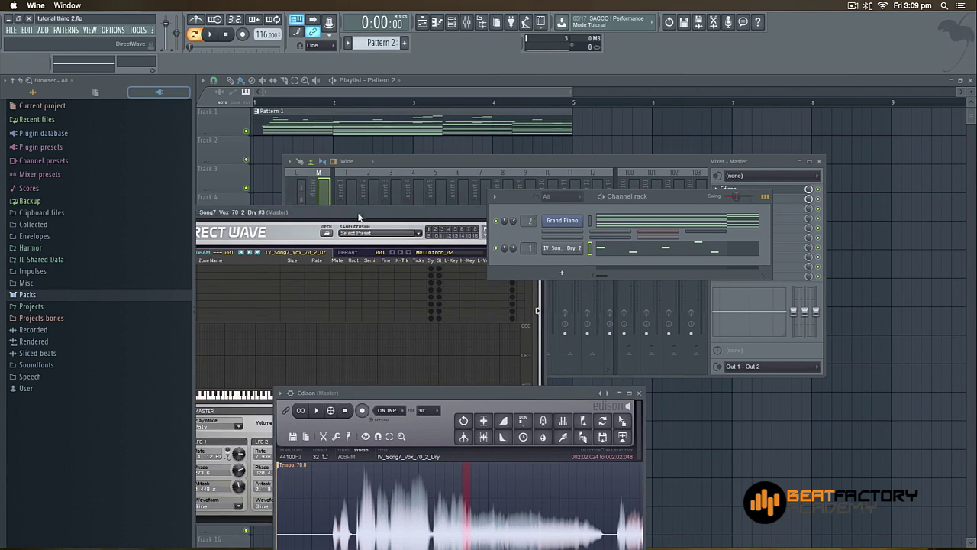
{"action": "left_click", "coordinate": [422, 218]}
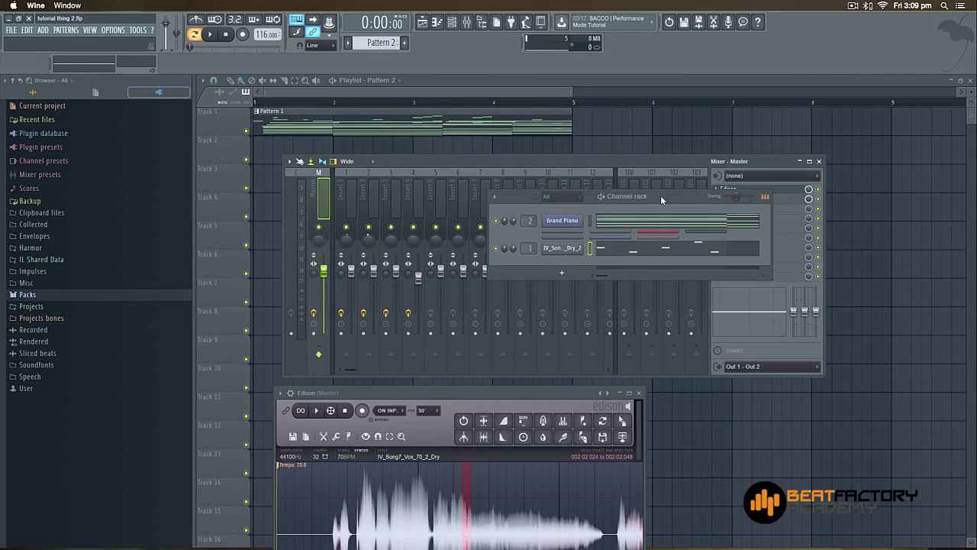
Step: Show the vocal channel's full four-bar melody in the piano roll, with its window placed below the channel rack
{"action": "left_click_drag", "start_coordinate": [660, 196], "coordinate": [576, 173]}
{"action": "left_click", "coordinate": [542, 229]}
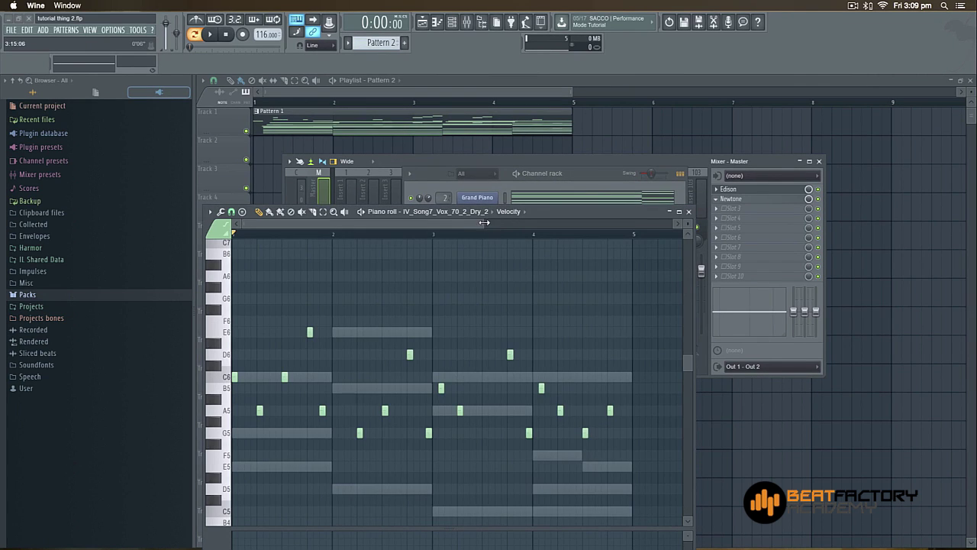
{"action": "scroll", "coordinate": [507, 224], "scroll_direction": "down", "scroll_amount": 2}
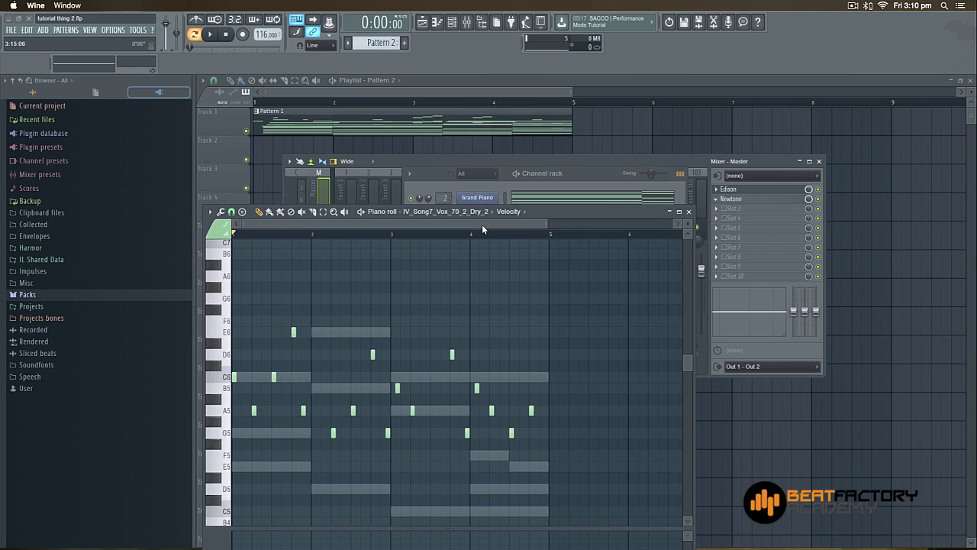
{"action": "mouse_move", "coordinate": [552, 211]}
{"action": "left_mouse_down"}
{"action": "mouse_move", "coordinate": [561, 215]}
{"action": "mouse_move", "coordinate": [568, 202]}
{"action": "left_mouse_up"}
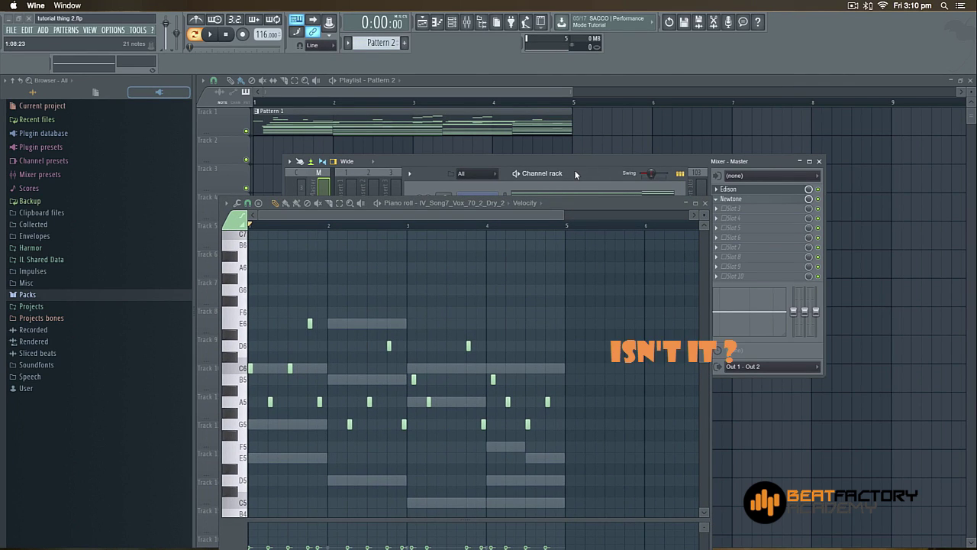
{"action": "left_click_drag", "start_coordinate": [580, 201], "coordinate": [597, 250]}
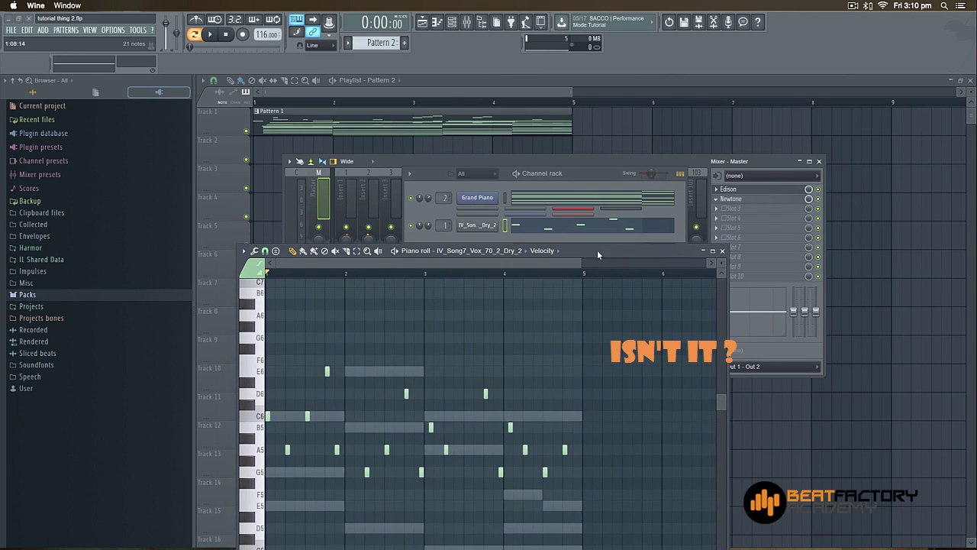